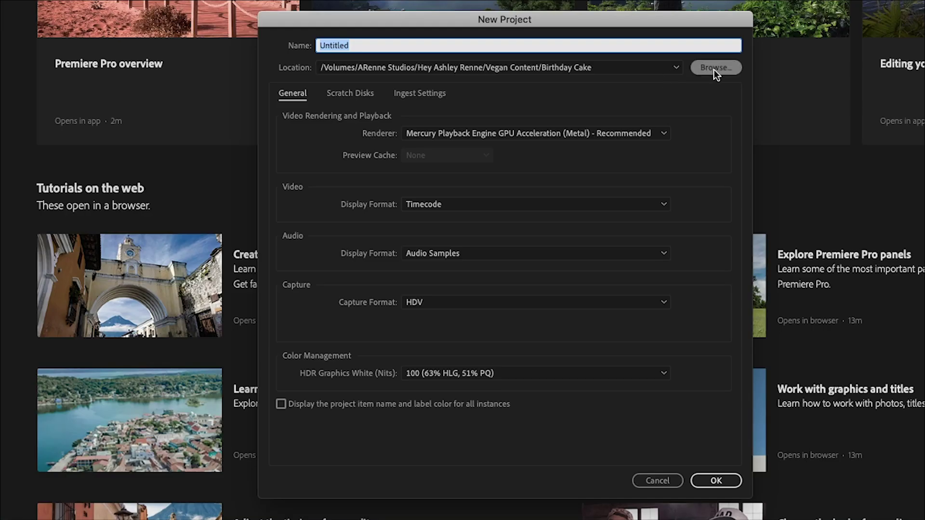
# Save the Vegan Chocolate Cake project to a chosen location and add a sequence bin.
pyautogui.click(593, 158)
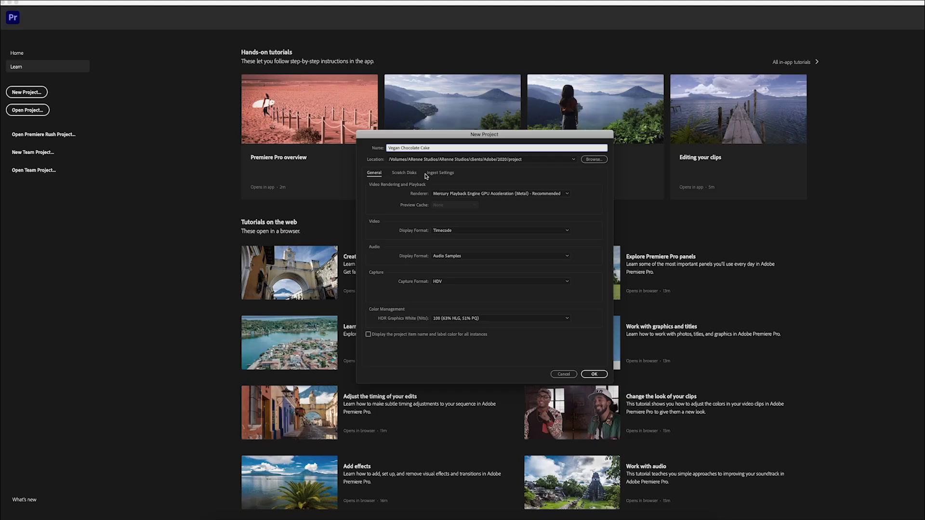
pyautogui.click(593, 374)
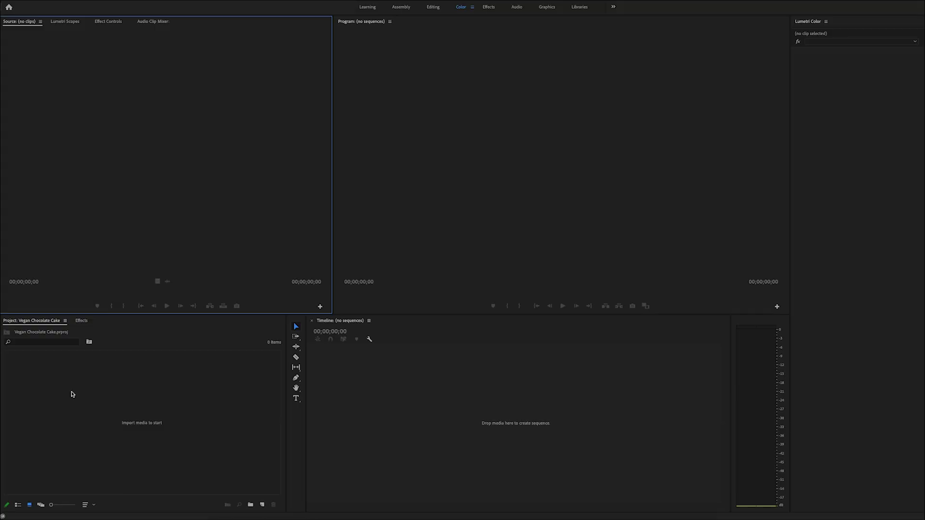
pyautogui.rightClick(72, 394)
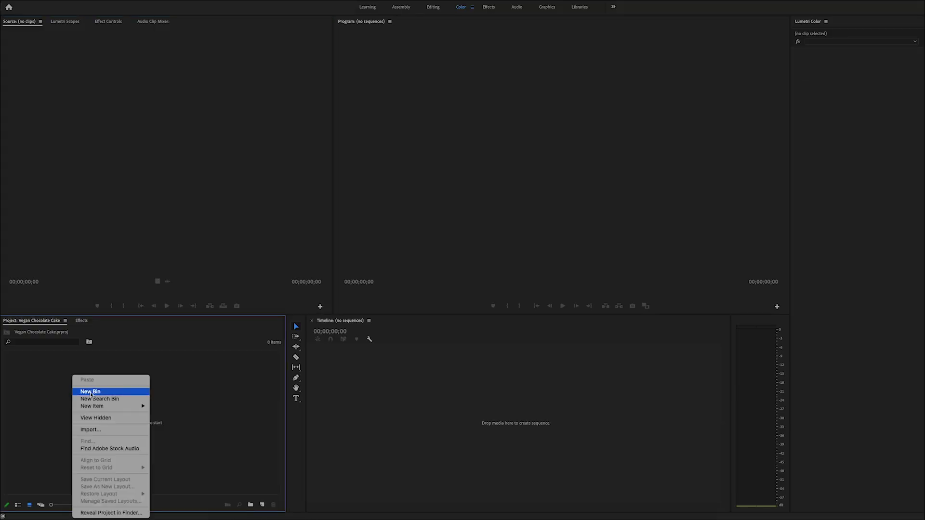
pyautogui.click(91, 395)
pyautogui.write('sequence')
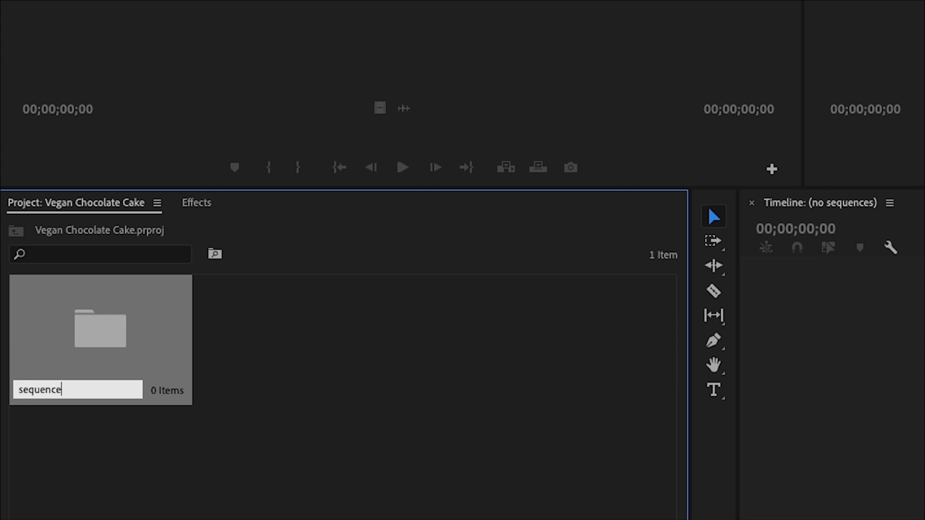
# Add a second bin named video and open it.
pyautogui.rightClick(348, 359)
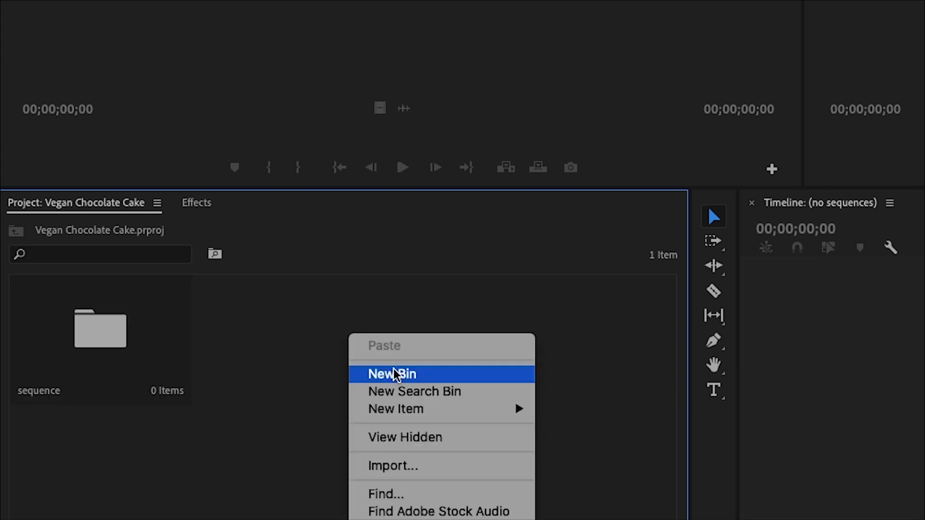
pyautogui.click(383, 373)
pyautogui.write('video')
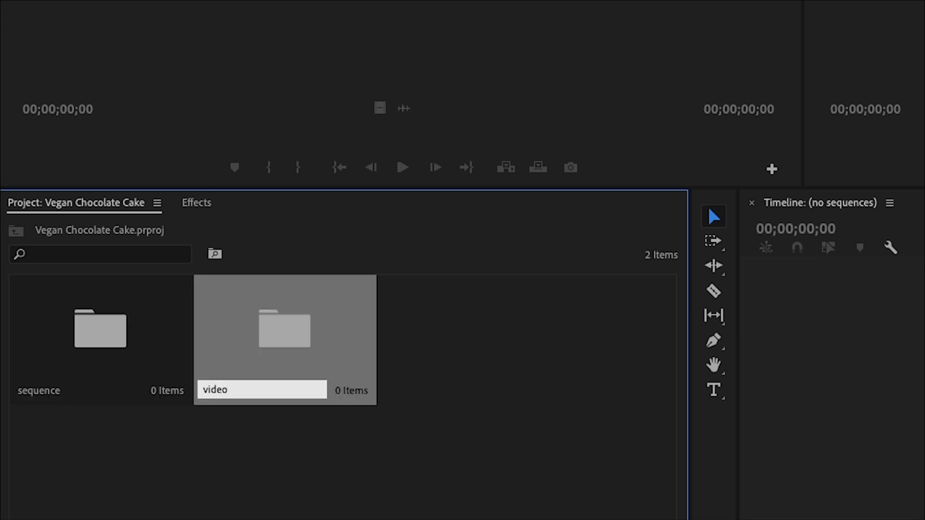
pyautogui.click(394, 391)
pyautogui.doubleClick(271, 332)
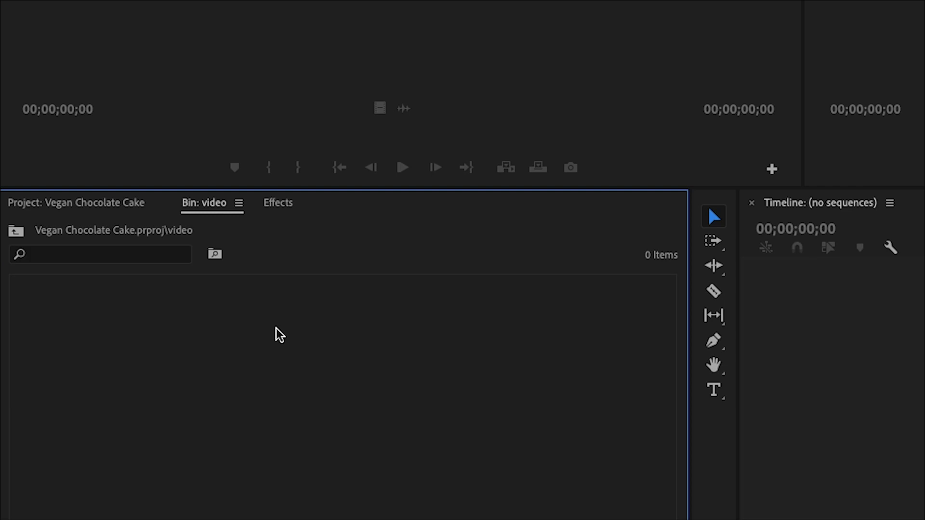
pyautogui.rightClick(274, 334)
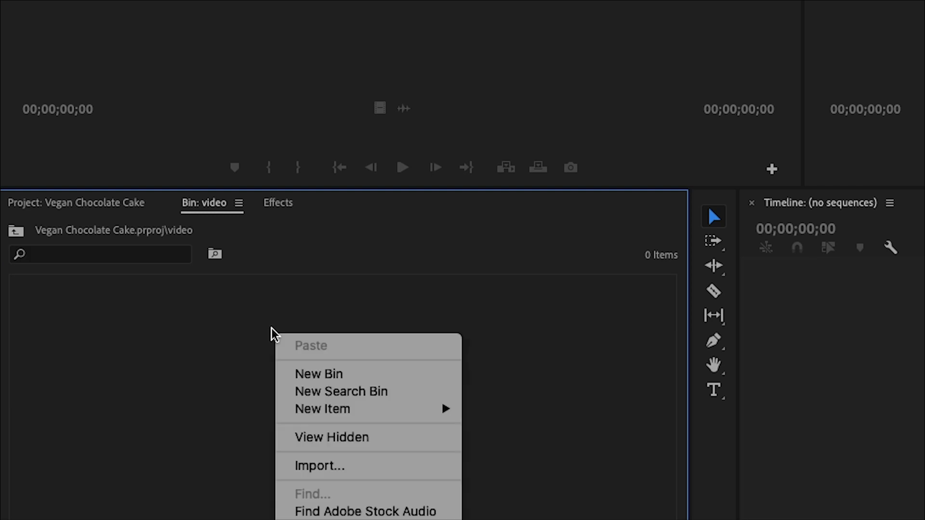
# Import the three chocolate cake MP4 clips into the video bin.
pyautogui.click(330, 465)
pyautogui.moveTo(76, 67); pyautogui.dragTo(183, 40)
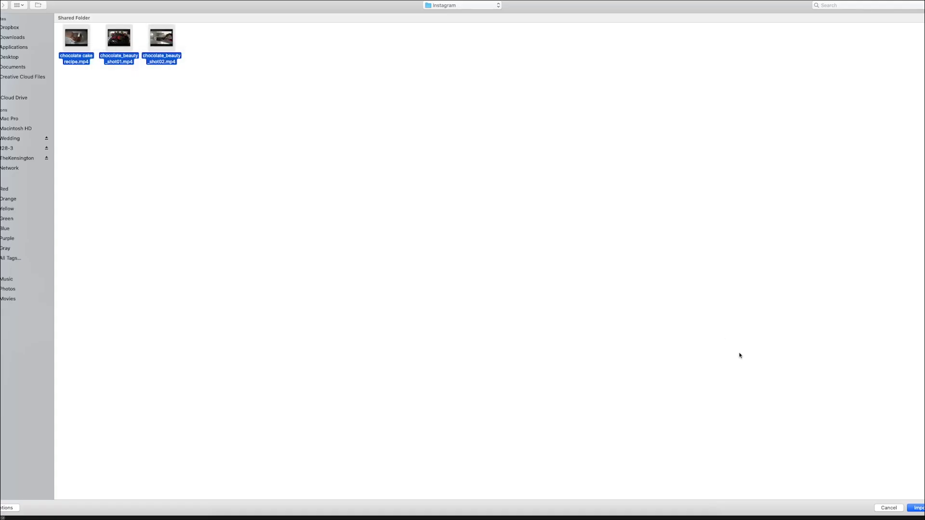
pyautogui.press('Return')
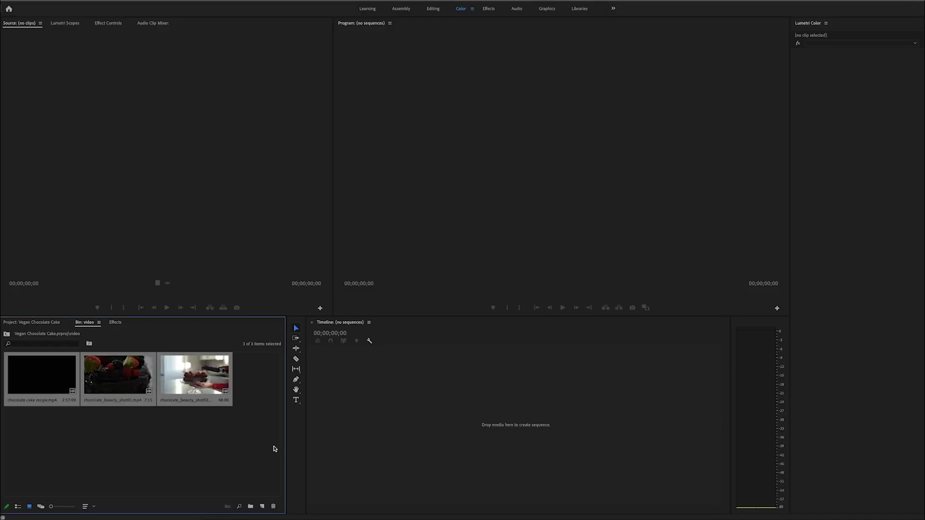
# Make a sequence from chocolate cake recipe.mp4, move it into the sequence bin, and scrub it.
pyautogui.click(31, 322)
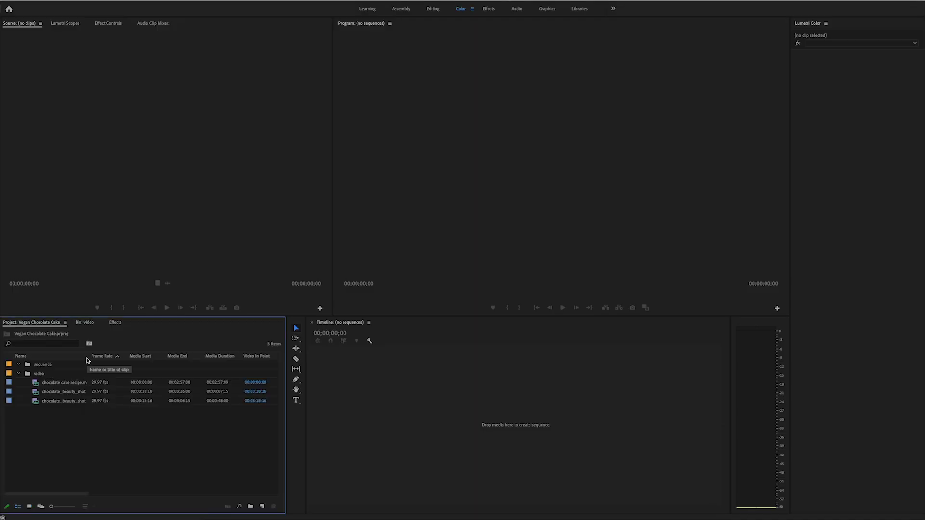
pyautogui.click(67, 384)
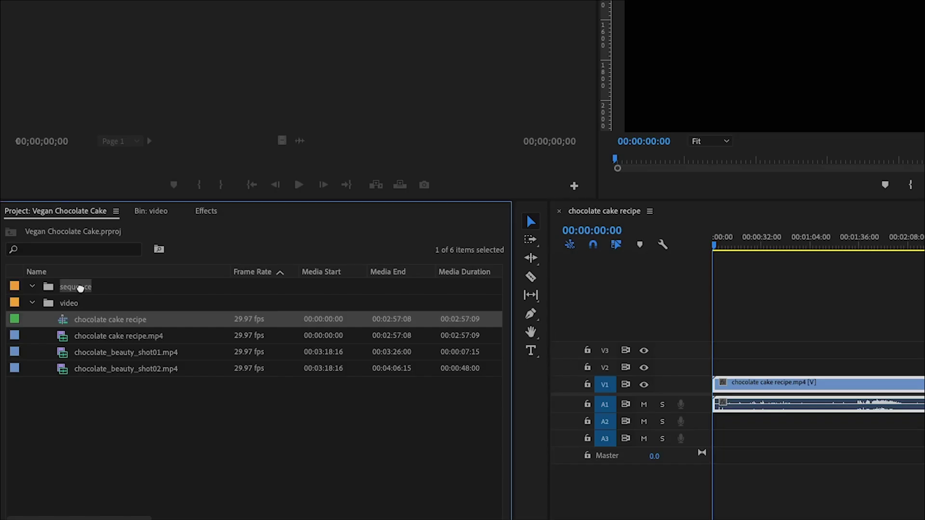
pyautogui.moveTo(81, 300); pyautogui.dragTo(82, 290)
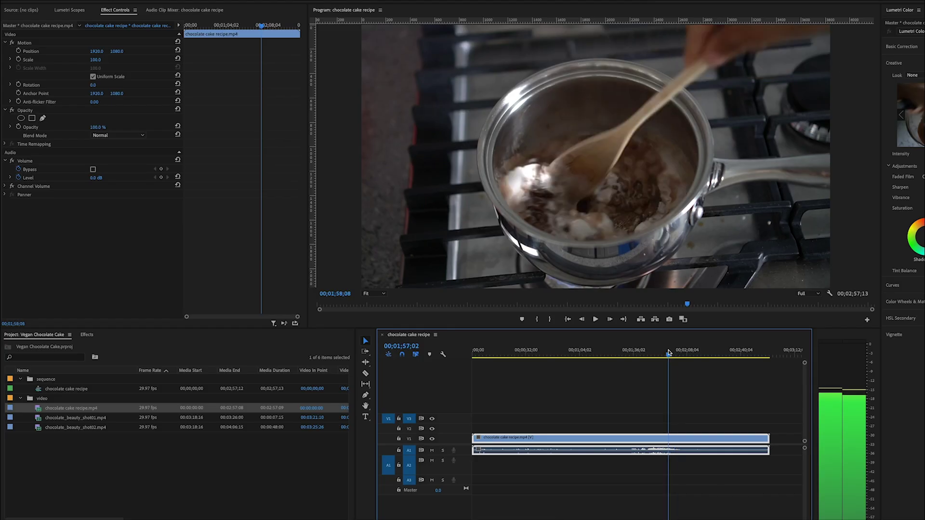
pyautogui.moveTo(668, 353); pyautogui.dragTo(590, 357)
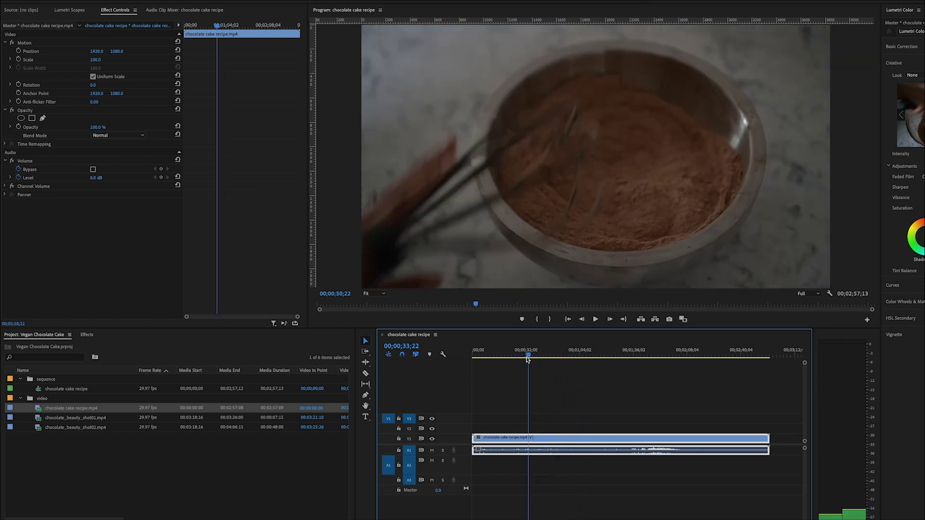
pyautogui.moveTo(591, 357); pyautogui.dragTo(477, 362)
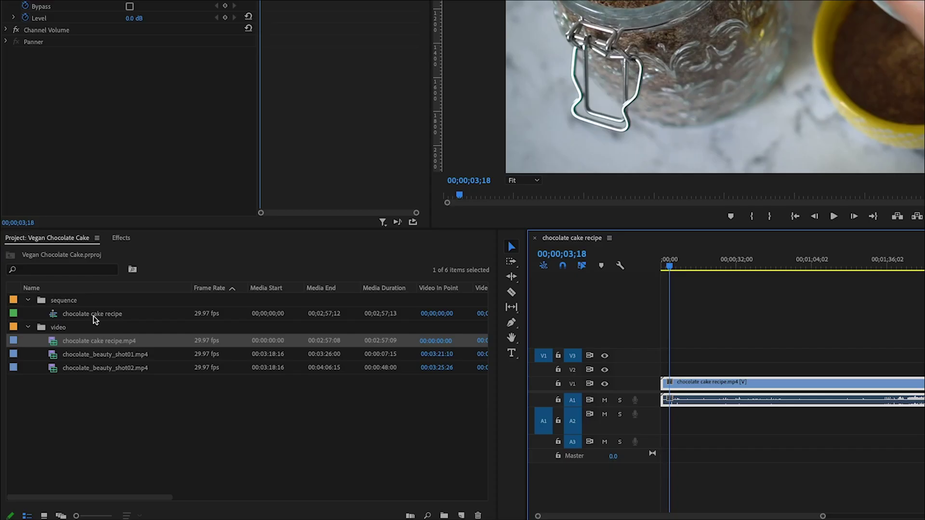
# Change the recipe sequence's frame width to 1080 for portrait, then preview the footage.
pyautogui.rightClick(66, 391)
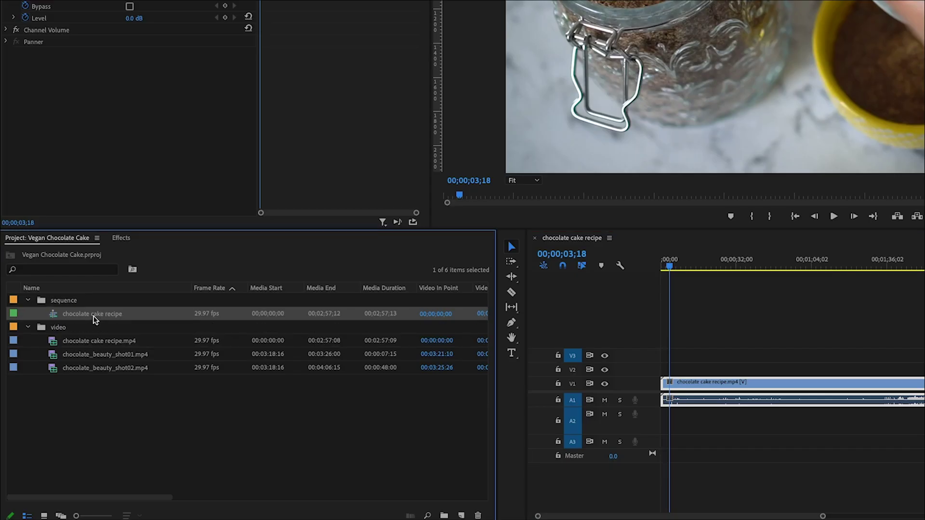
pyautogui.click(139, 115)
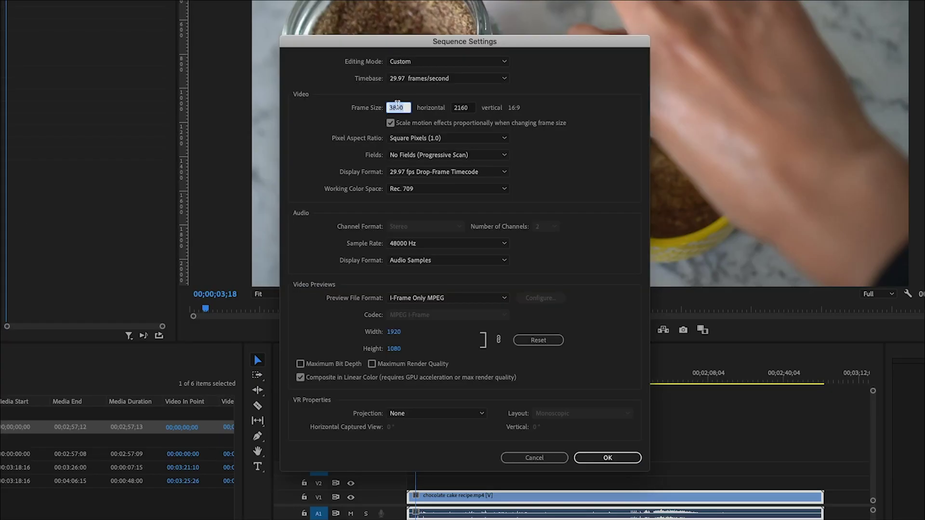
pyautogui.write('80')
pyautogui.press('Tab')
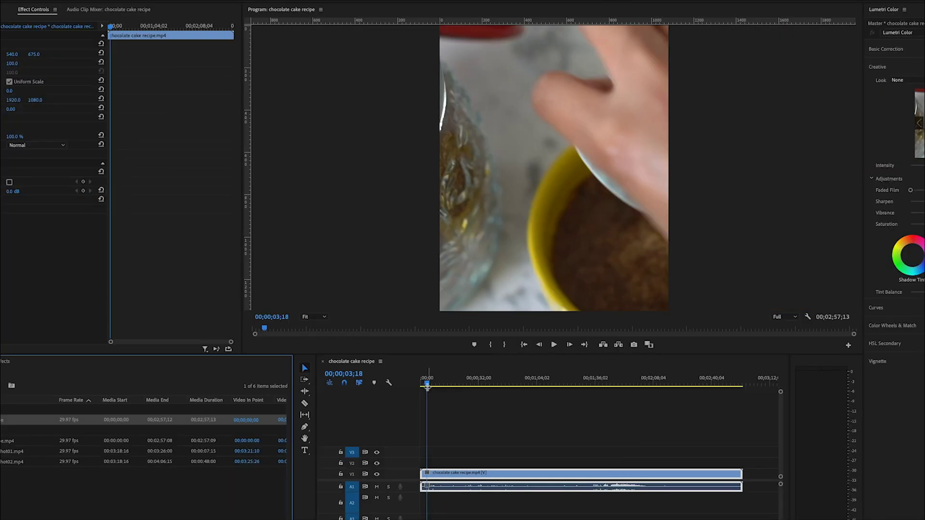
pyautogui.moveTo(428, 384); pyautogui.dragTo(486, 387)
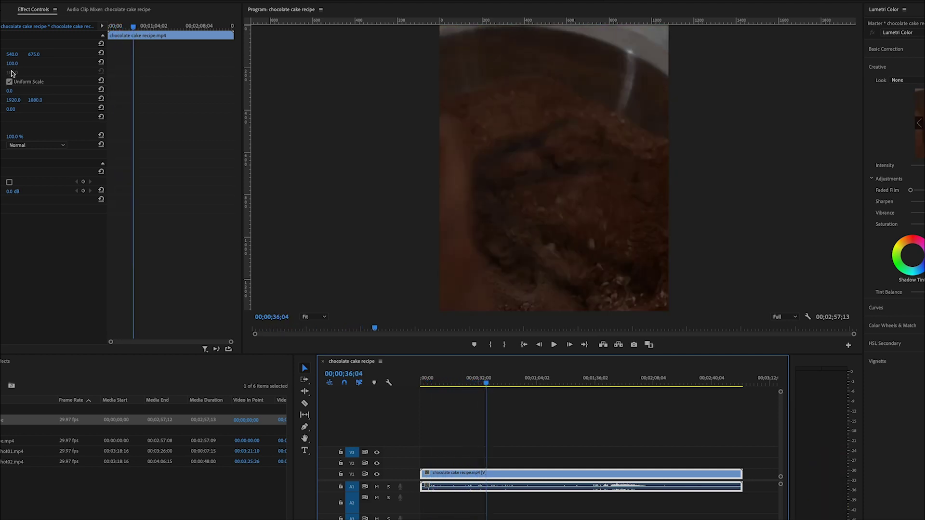
pyautogui.moveTo(13, 65)
pyautogui.mouseDown()
pyautogui.moveTo(1, 66)
pyautogui.moveTo(22, 66)
pyautogui.mouseUp()
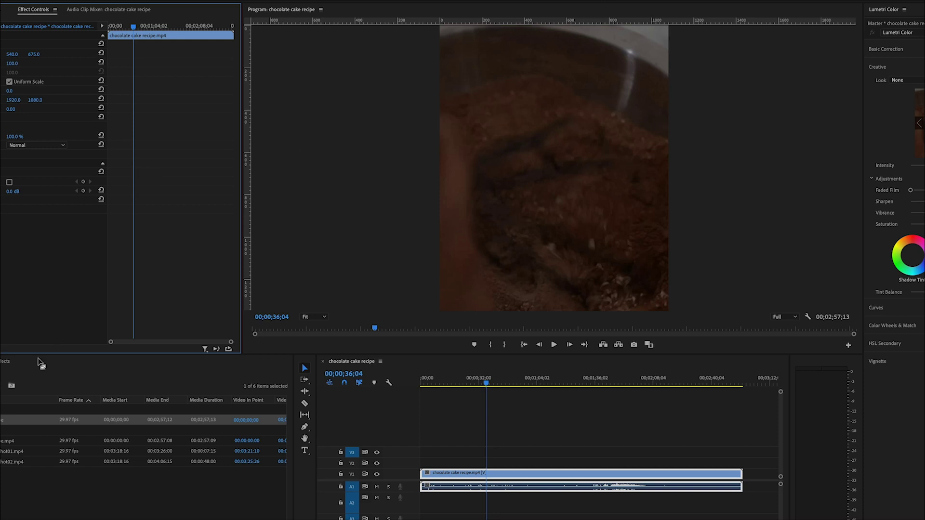
# Apply Auto Reframe to the V1 recipe clip and scrub near 22 seconds to check.
pyautogui.click(124, 248)
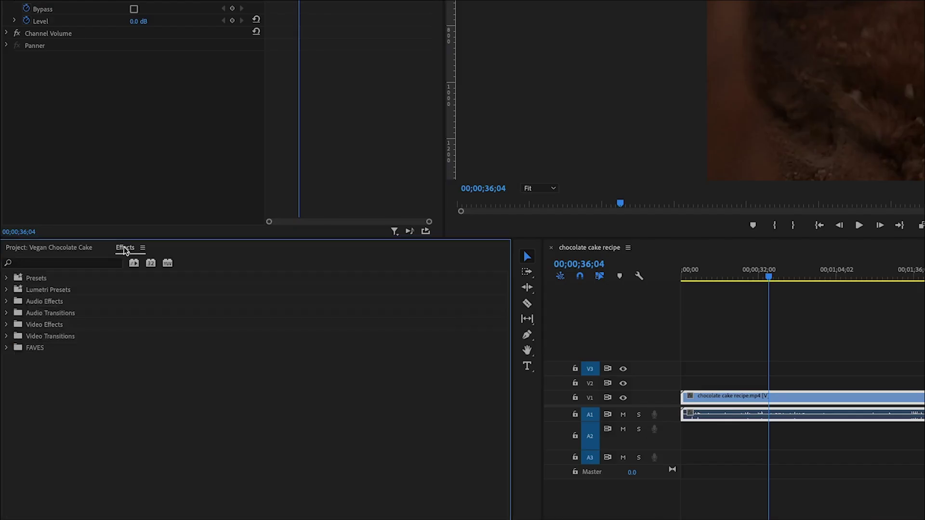
pyautogui.click(93, 262)
pyautogui.write('au')
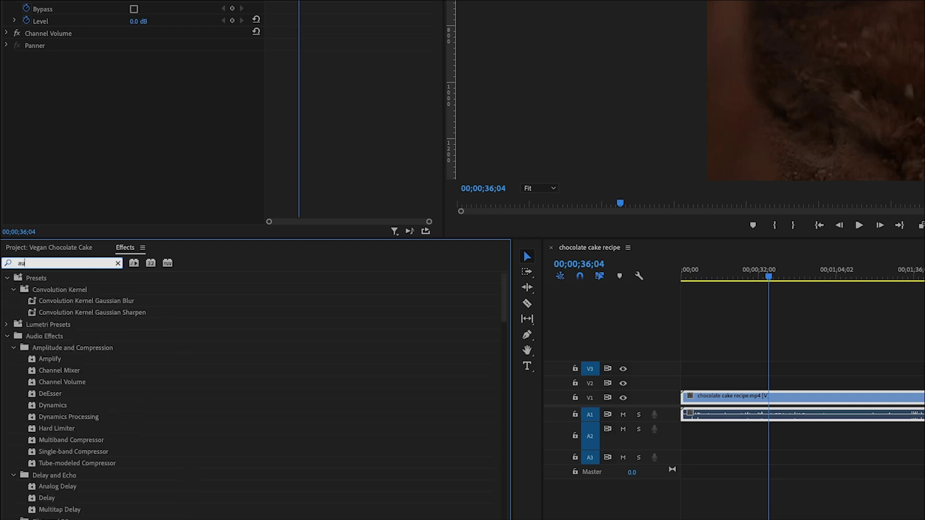
pyautogui.write('to reframe')
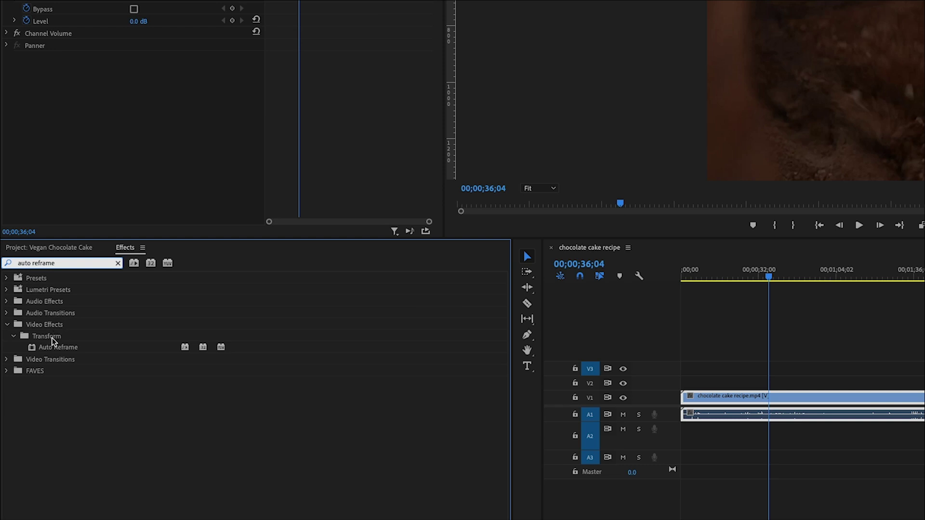
pyautogui.click(52, 350)
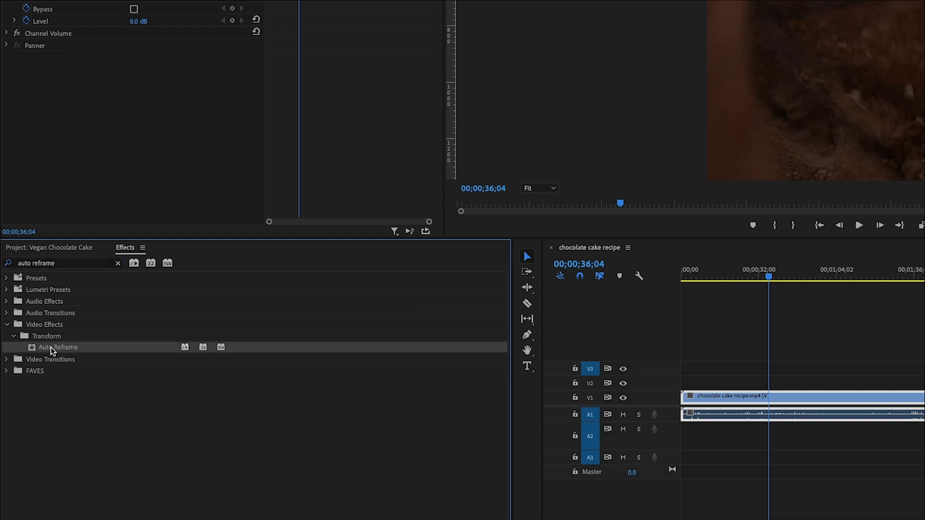
pyautogui.moveTo(47, 351); pyautogui.dragTo(457, 461)
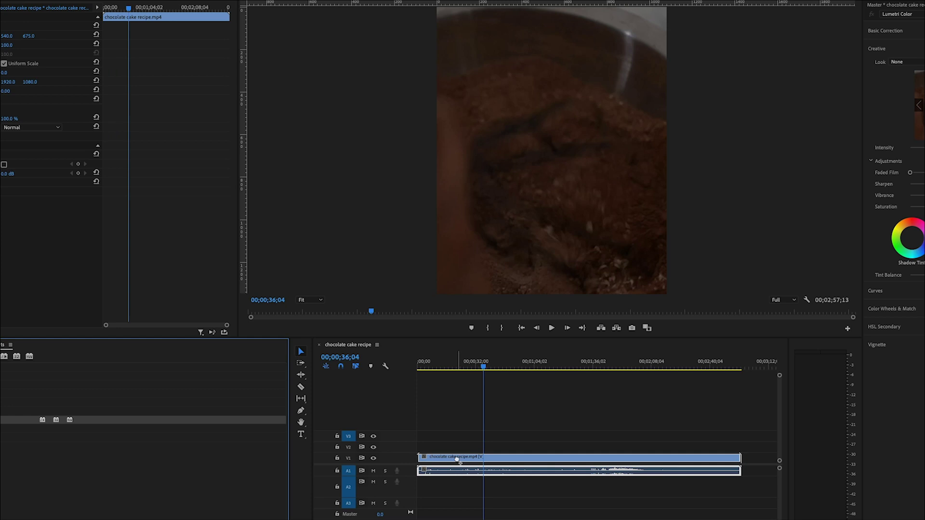
pyautogui.click(458, 361)
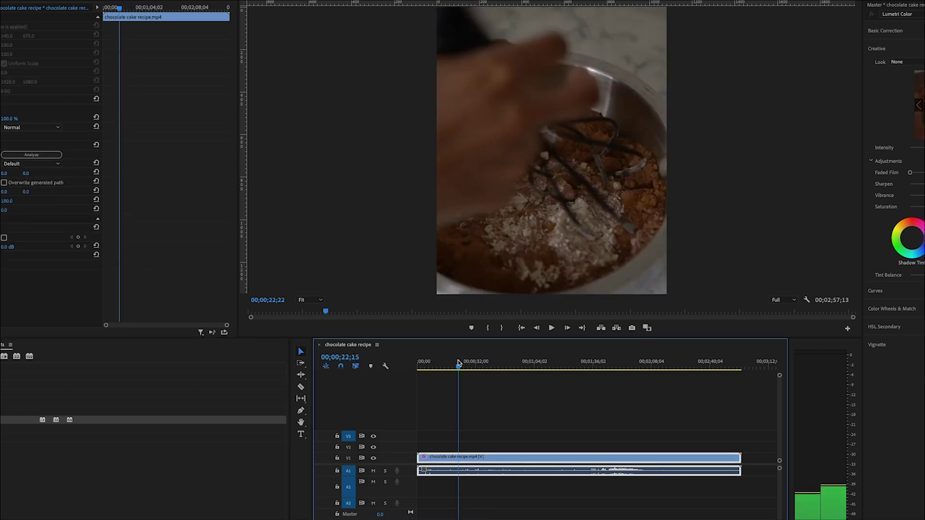
pyautogui.moveTo(455, 364)
pyautogui.mouseDown()
pyautogui.moveTo(418, 365)
pyautogui.moveTo(580, 374)
pyautogui.moveTo(708, 367)
pyautogui.moveTo(488, 368)
pyautogui.moveTo(448, 391)
pyautogui.moveTo(450, 369)
pyautogui.moveTo(424, 369)
pyautogui.mouseUp()
# Play the reframed sequence, skip to the saucepan shot, and bring up the recipe clip's options.
pyautogui.press('space')
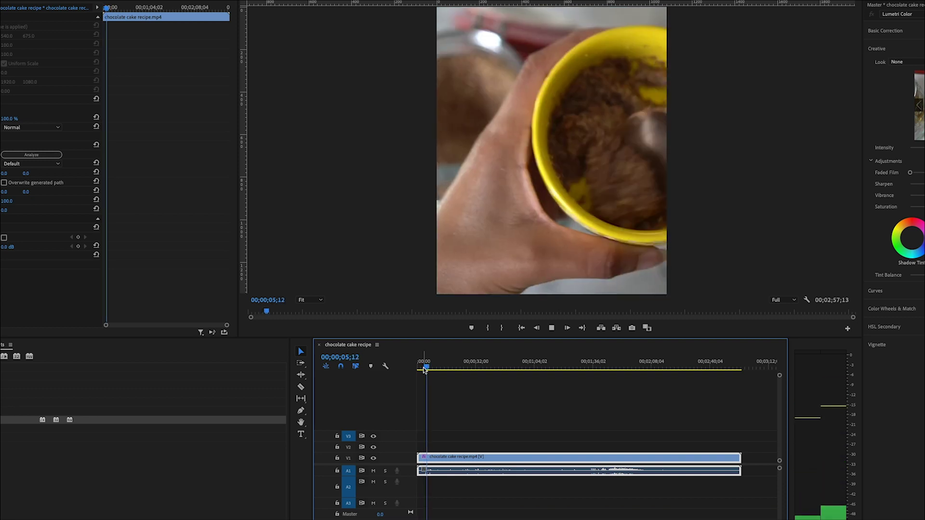
pyautogui.moveTo(425, 369); pyautogui.dragTo(692, 370)
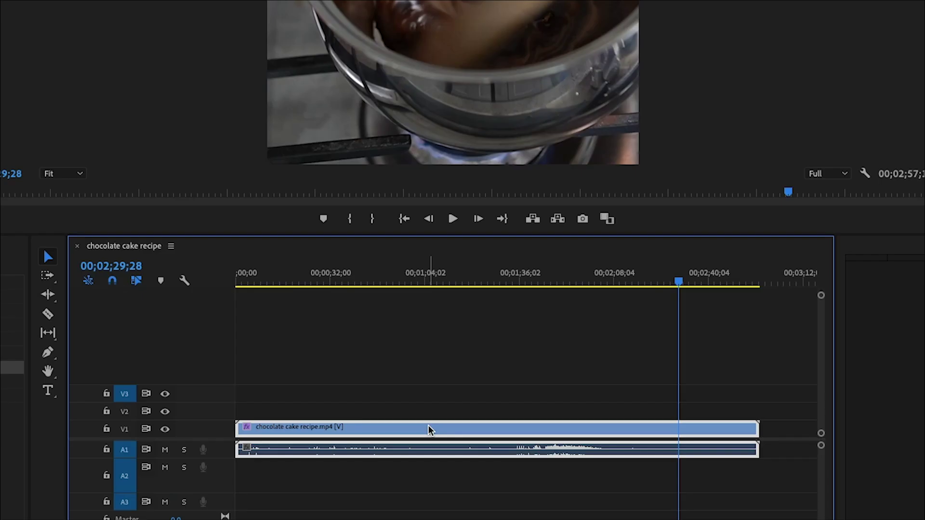
pyautogui.rightClick(537, 459)
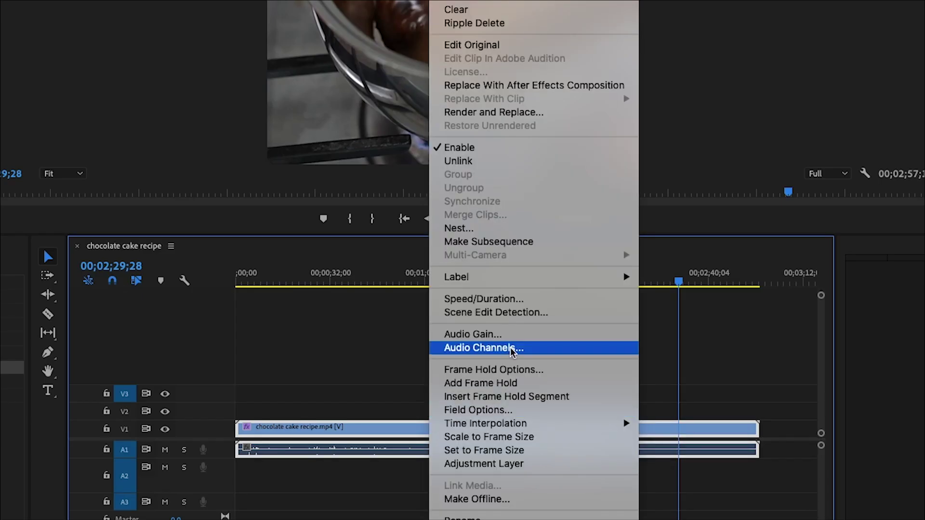
# Run Scene Edit Detection on the recipe clip, applying cuts and creating a subclip bin.
pyautogui.click(520, 312)
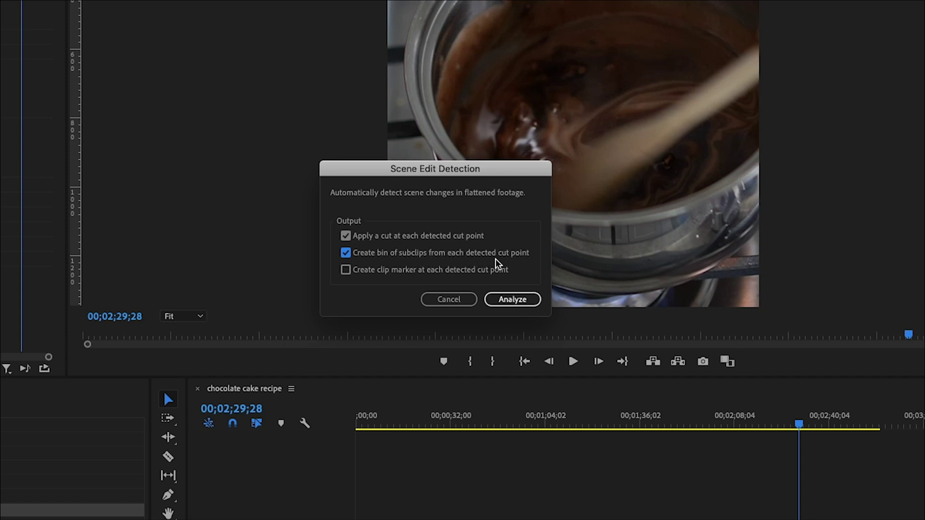
pyautogui.click(515, 299)
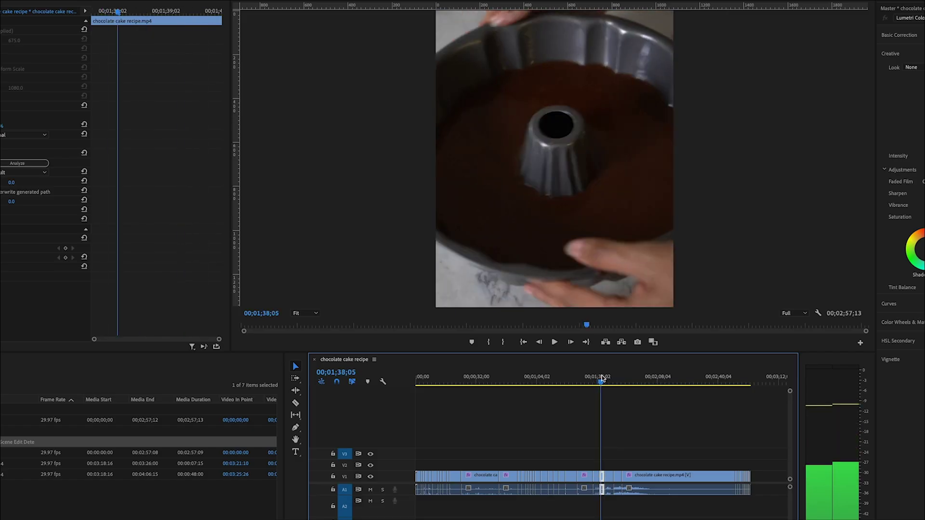
# Set Lumetri exposure to 2.0 on the cake-pan shot near 1:38.
pyautogui.moveTo(597, 380); pyautogui.dragTo(601, 379)
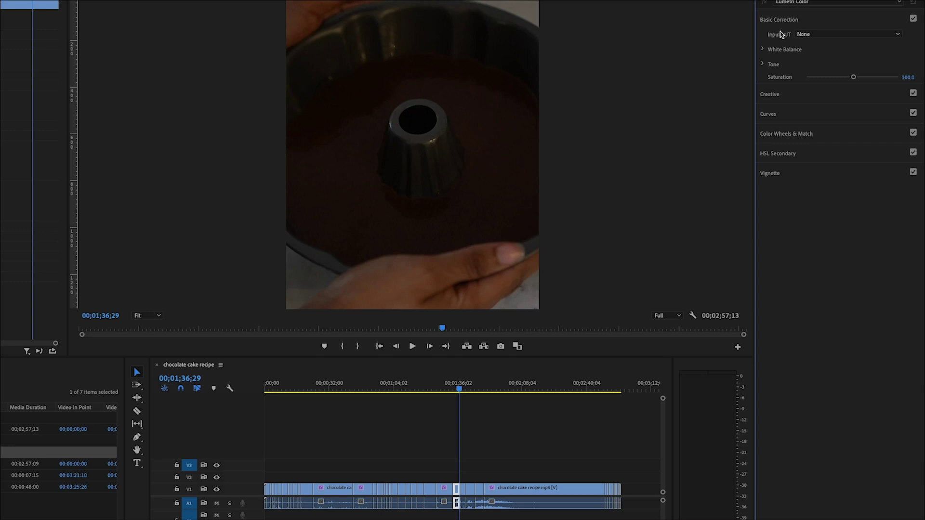
pyautogui.click(764, 64)
pyautogui.moveTo(853, 77); pyautogui.dragTo(870, 76)
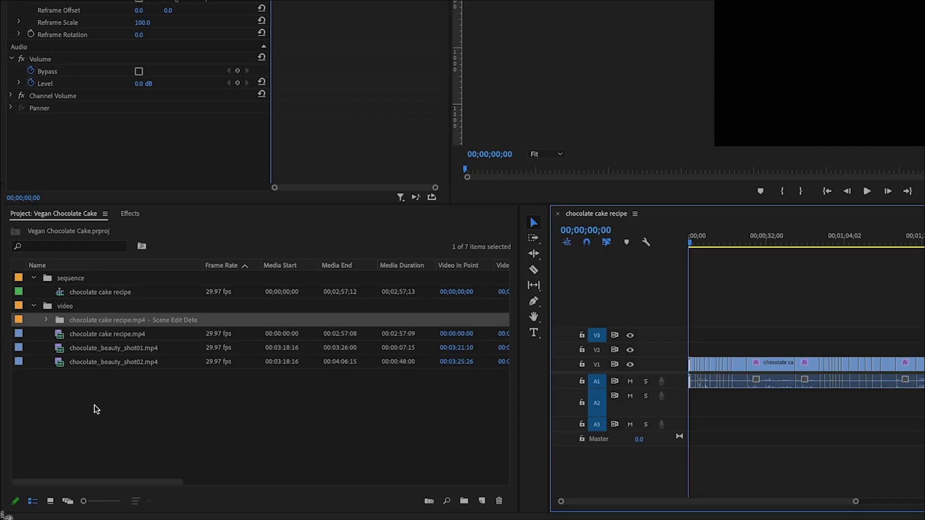
pyautogui.rightClick(95, 418)
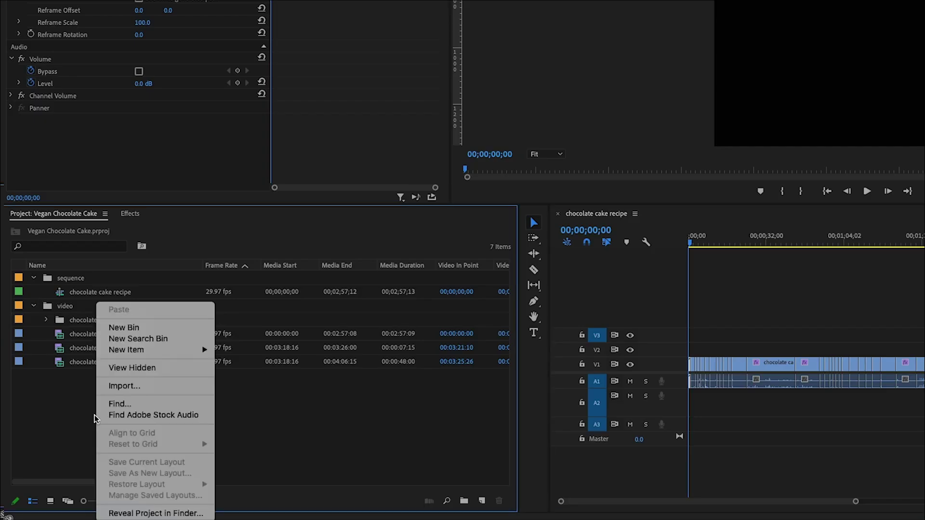
# Create a new project bin named audio.
pyautogui.click(125, 327)
pyautogui.write('audio')
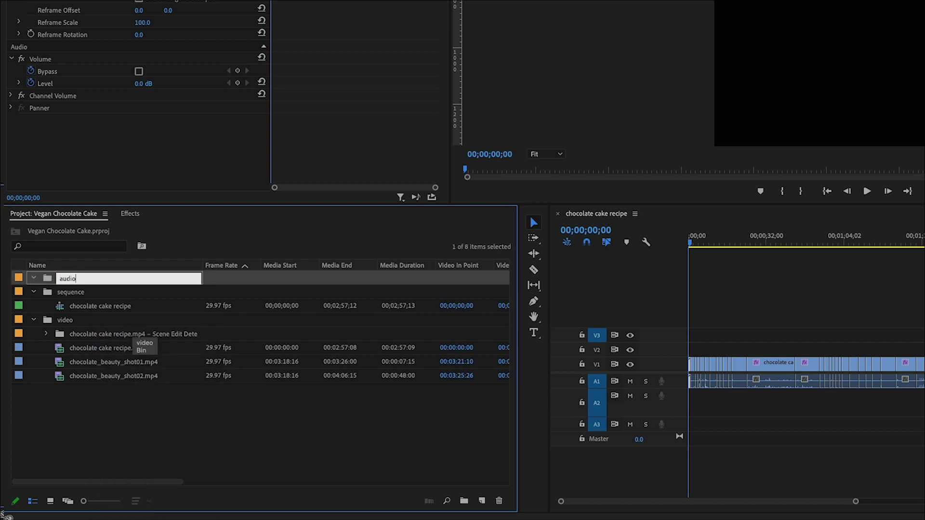
pyautogui.click(114, 444)
pyautogui.click(78, 283)
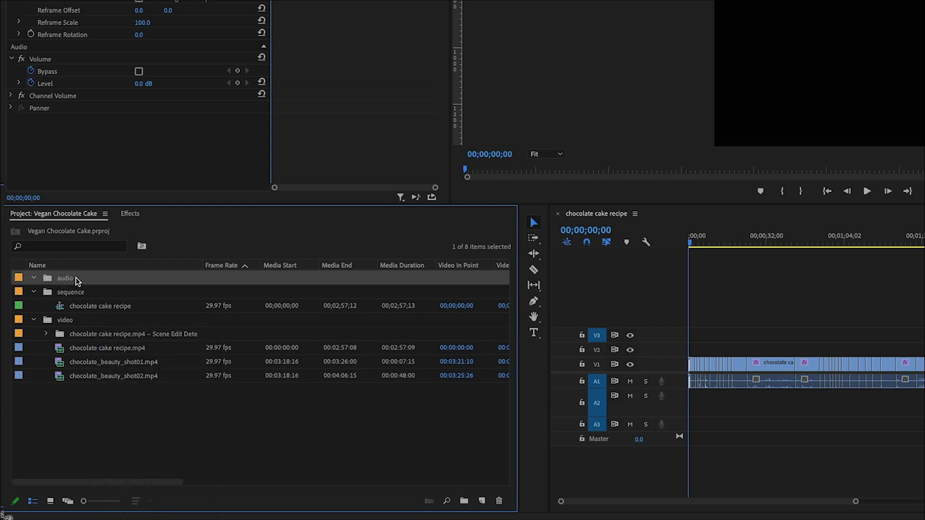
# Import Jazz Hip Hop.wav into the audio bin.
pyautogui.rightClick(76, 281)
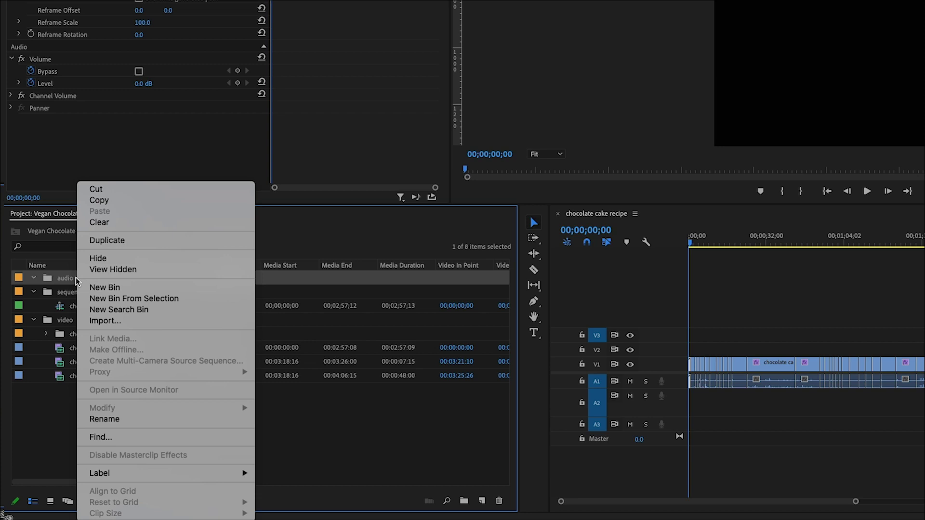
pyautogui.click(102, 322)
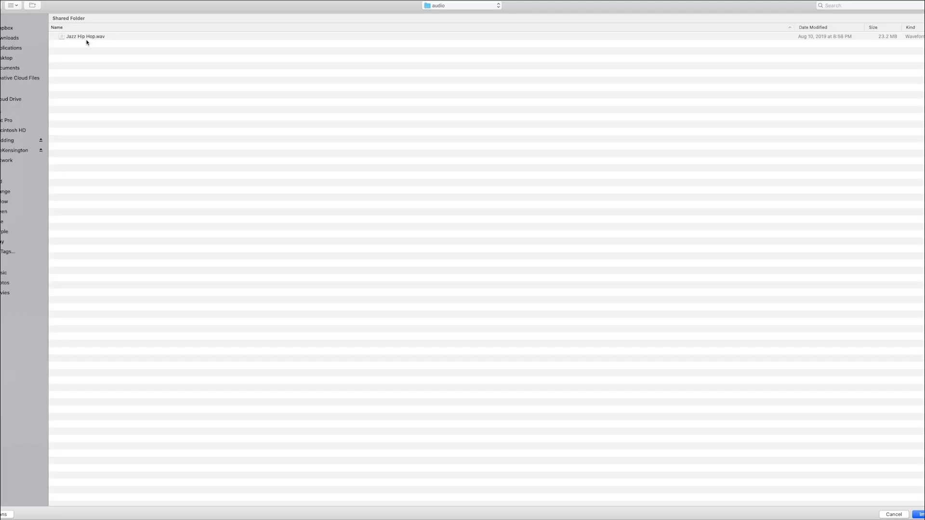
pyautogui.click(87, 38)
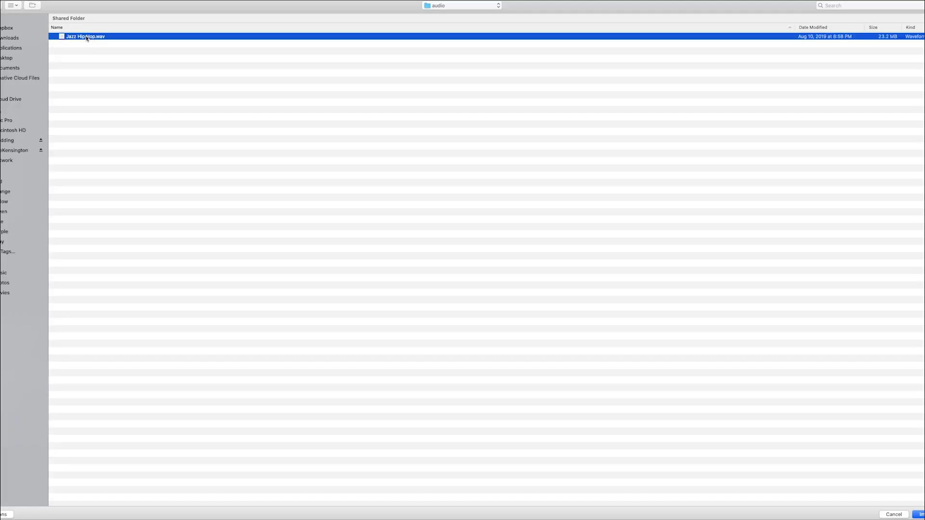
pyautogui.press('Return')
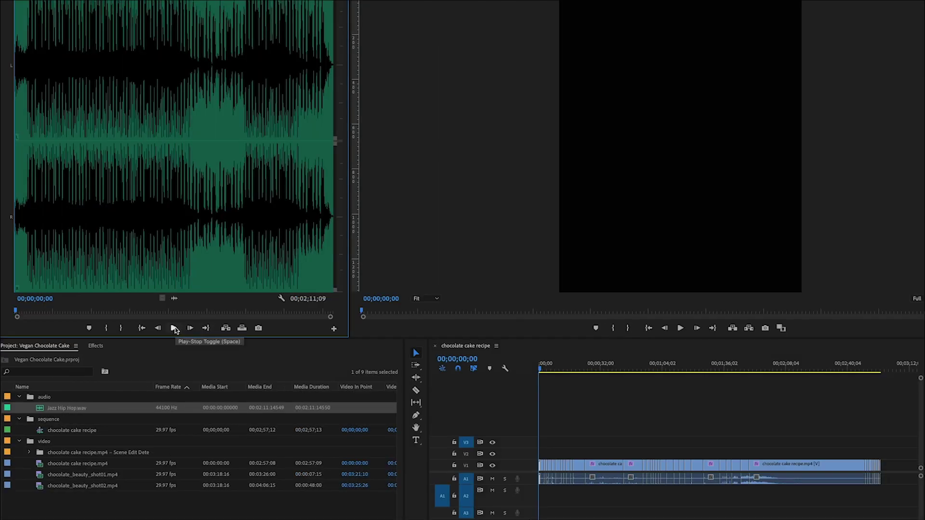
# Preview Jazz Hip Hop.wav in the Source Monitor and place it on track A2.
pyautogui.click(175, 329)
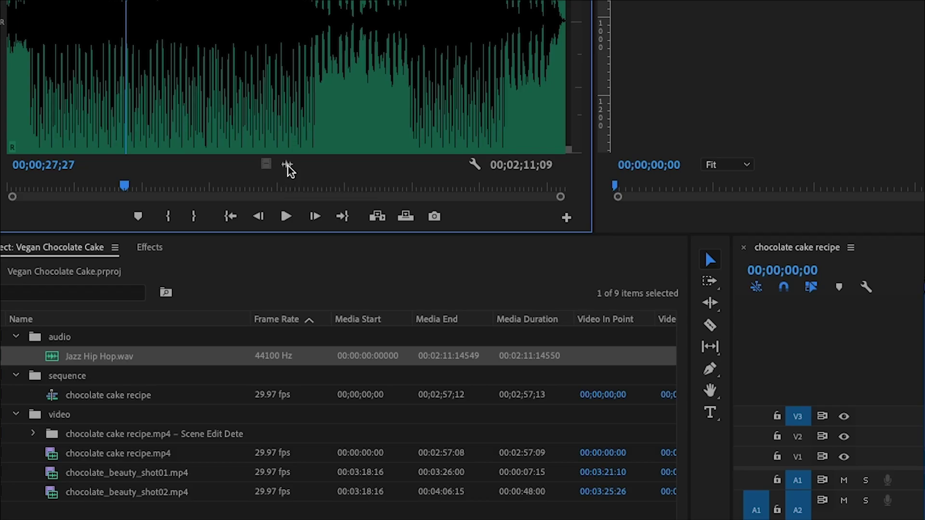
pyautogui.moveTo(287, 168)
pyautogui.mouseDown()
pyautogui.moveTo(434, 455)
pyautogui.moveTo(409, 458)
pyautogui.mouseUp()
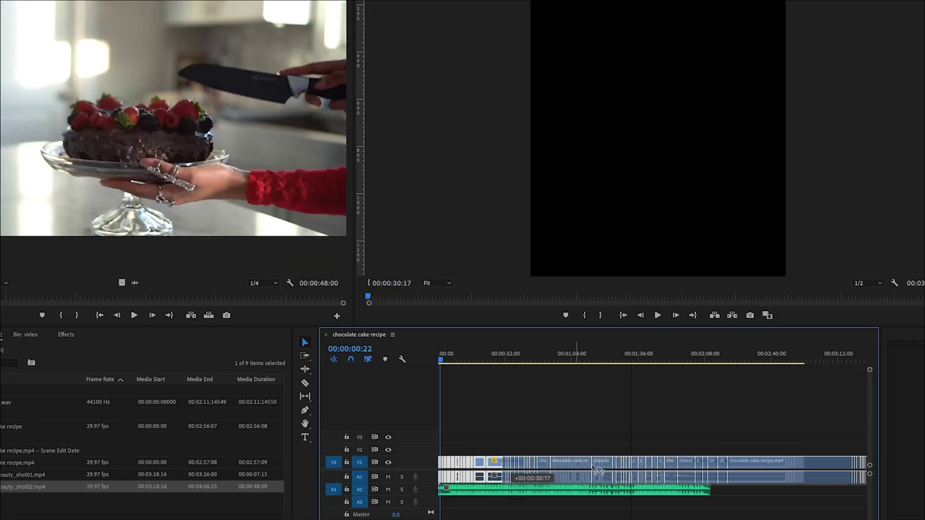
# Shift the recipe footage later and shorten the jazz clip to about 15 seconds.
pyautogui.moveTo(502, 457); pyautogui.dragTo(768, 462)
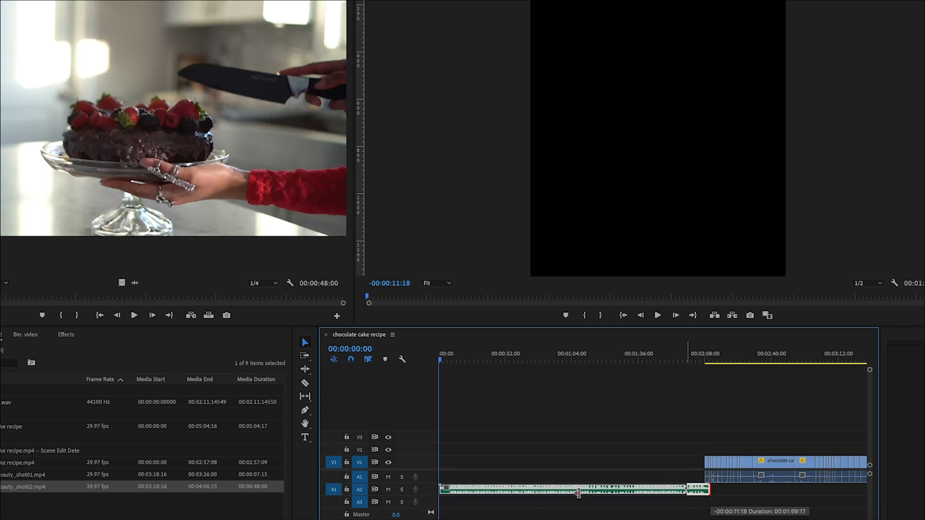
pyautogui.moveTo(710, 489); pyautogui.dragTo(470, 490)
pyautogui.press('=')
pyautogui.press('=')
pyautogui.press('=')
pyautogui.press('=')
pyautogui.press('-')
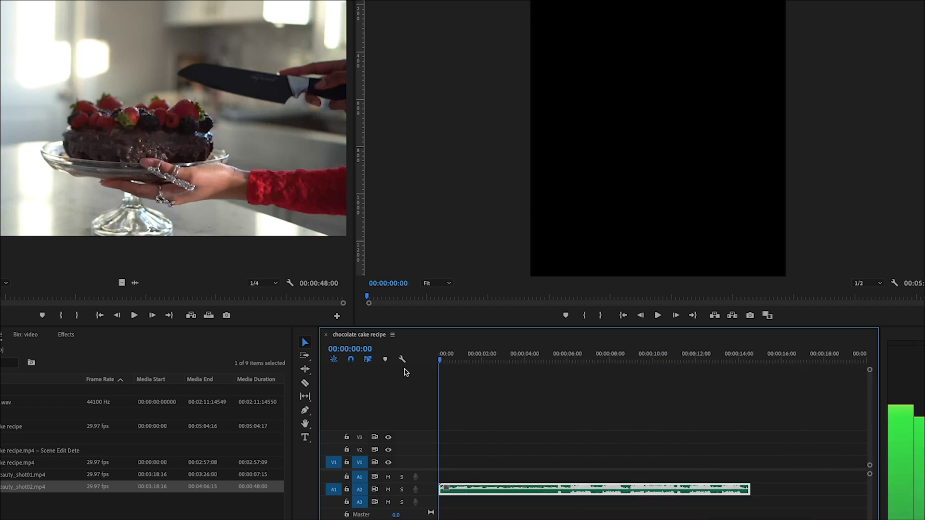
pyautogui.press('space')
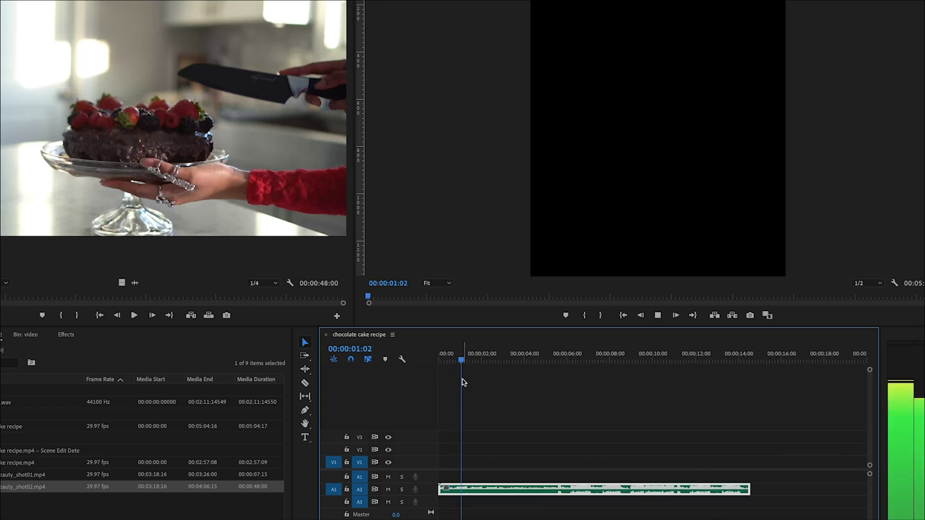
pyautogui.press('space')
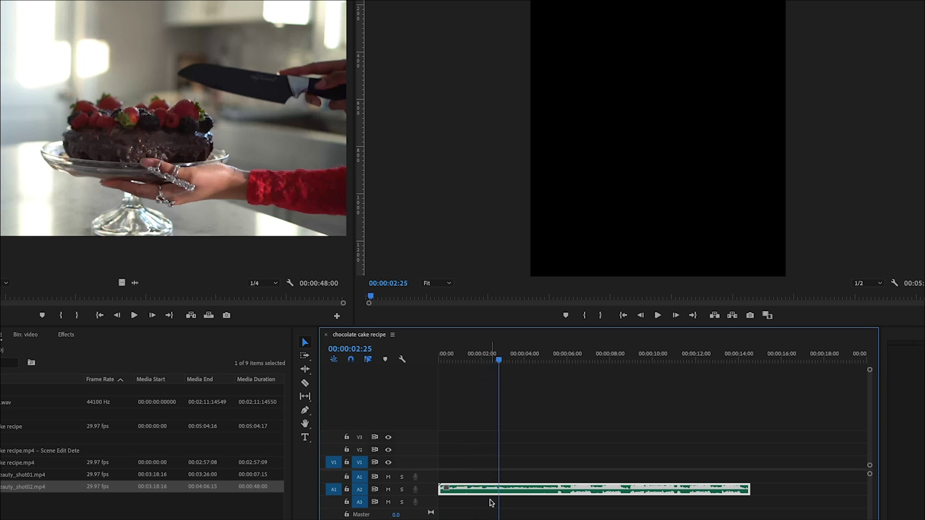
# Trim the music's start later and delete the leading gap so it begins at zero.
pyautogui.moveTo(444, 489); pyautogui.dragTo(500, 492)
pyautogui.press('space')
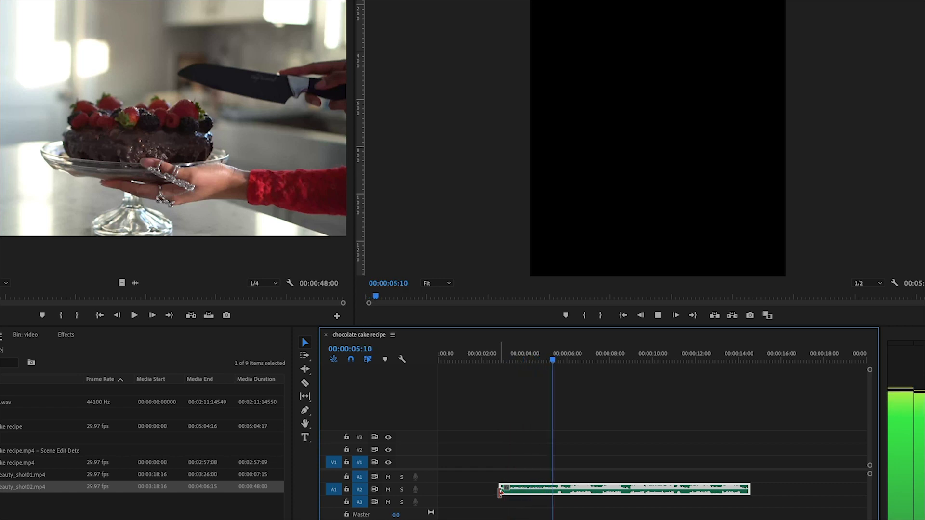
pyautogui.press('space')
pyautogui.click(482, 494)
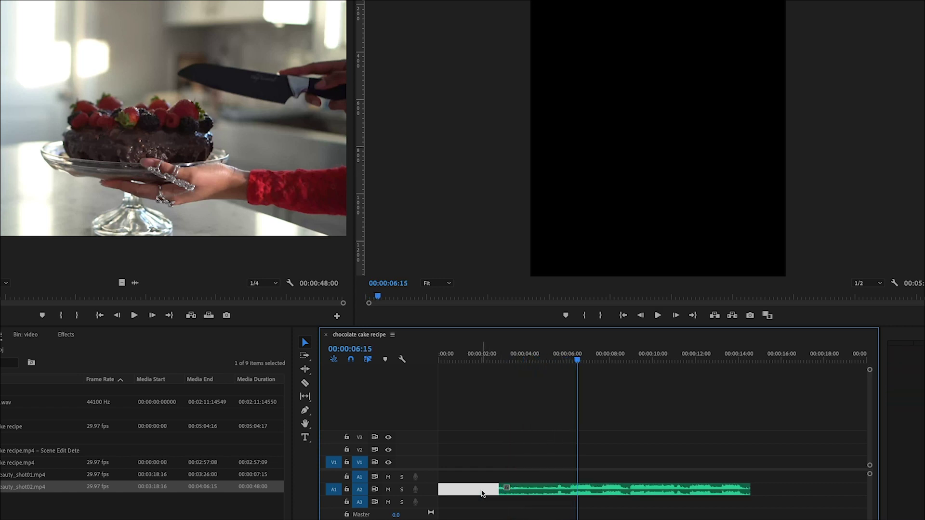
pyautogui.press('Delete')
pyautogui.moveTo(472, 354); pyautogui.dragTo(497, 355)
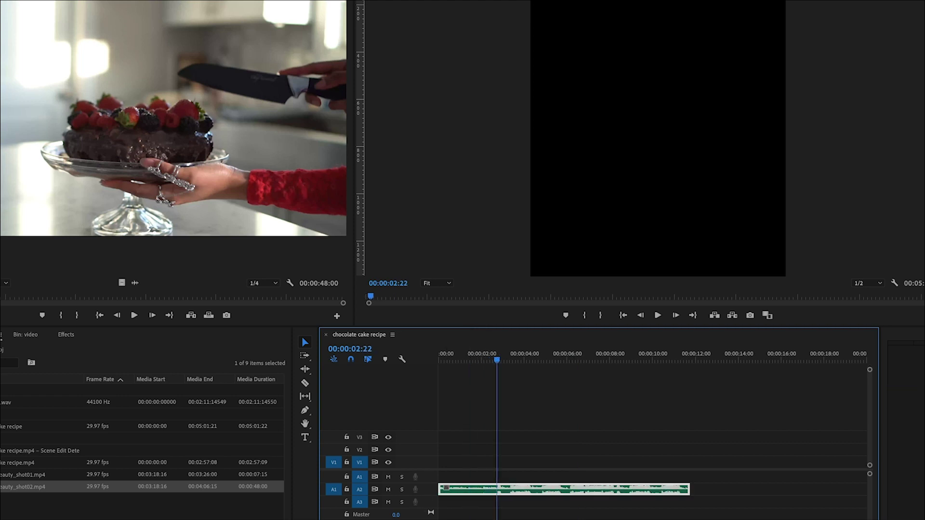
pyautogui.press('=')
pyautogui.press('=')
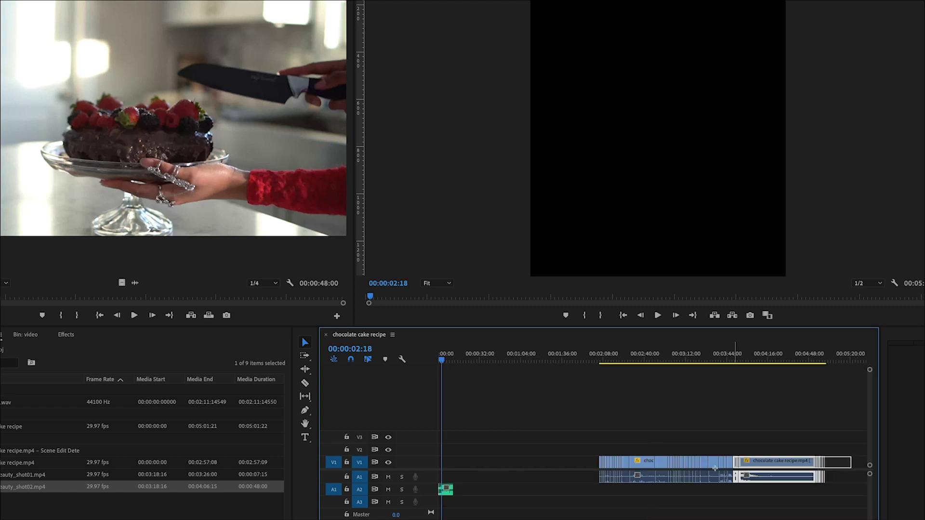
# Shift the V1/A1 recipe clip to about 00:00:03:00 and preview the music-only opening.
pyautogui.moveTo(647, 465); pyautogui.dragTo(490, 464)
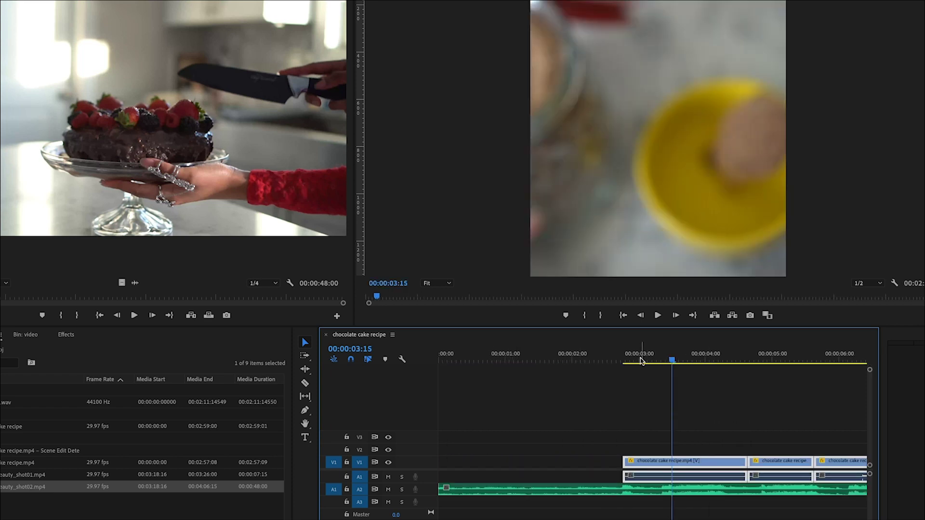
pyautogui.moveTo(642, 359); pyautogui.dragTo(623, 359)
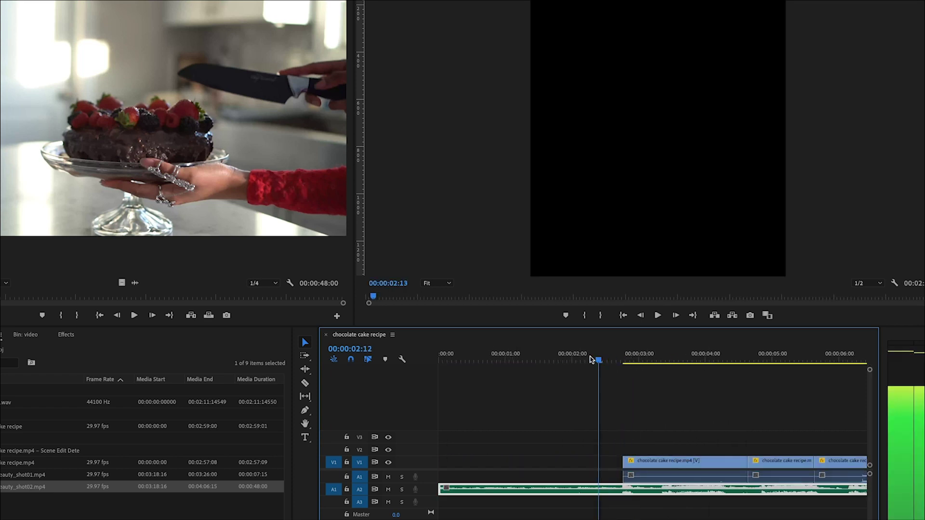
pyautogui.moveTo(624, 359); pyautogui.dragTo(418, 360)
pyautogui.press('space')
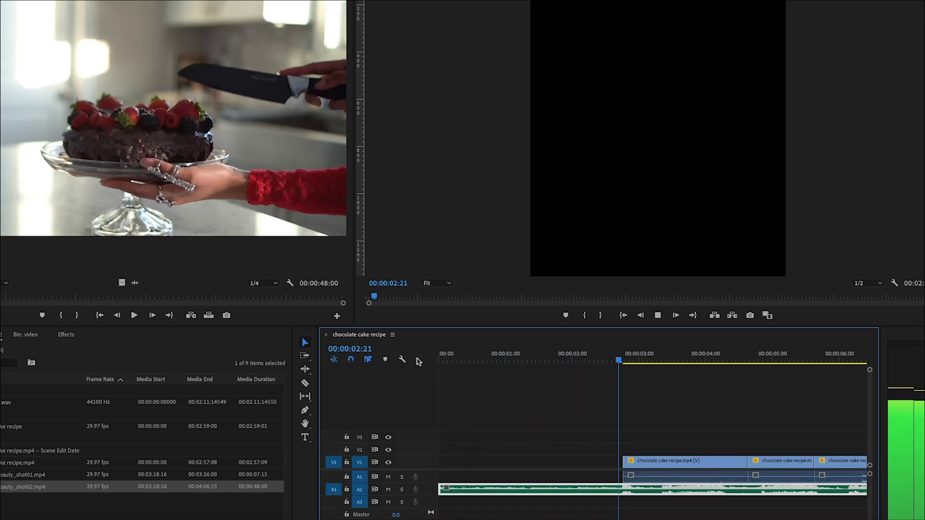
pyautogui.press('space')
pyautogui.moveTo(518, 362)
pyautogui.mouseDown()
pyautogui.moveTo(463, 362)
pyautogui.moveTo(624, 359)
pyautogui.moveTo(413, 359)
pyautogui.mouseUp()
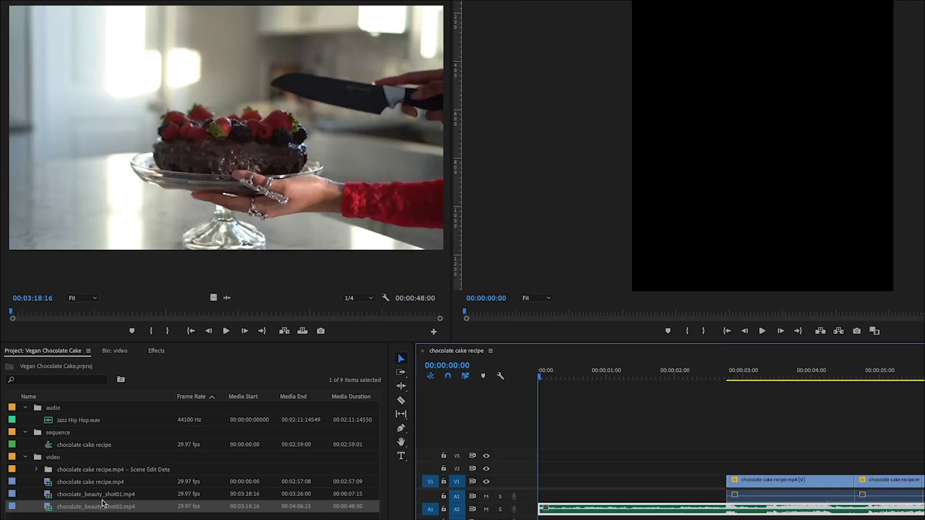
# Add short excerpts of chocolate_beauty_shot01 and shot02 to the start of V1.
pyautogui.doubleClick(101, 501)
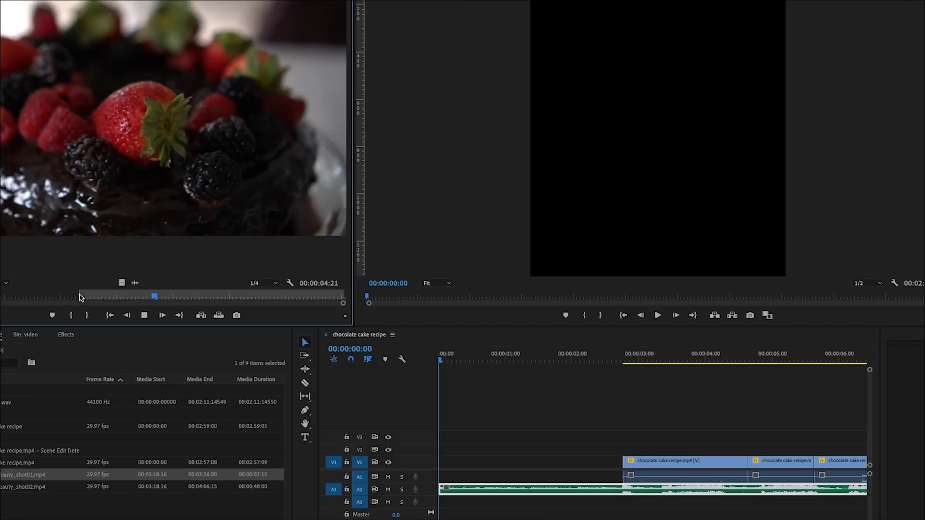
pyautogui.press('o')
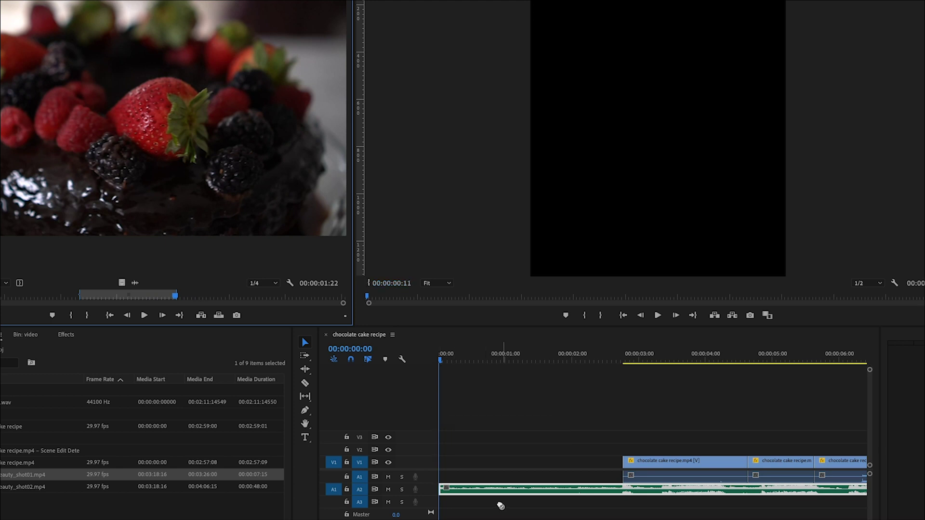
pyautogui.moveTo(122, 285); pyautogui.dragTo(441, 463)
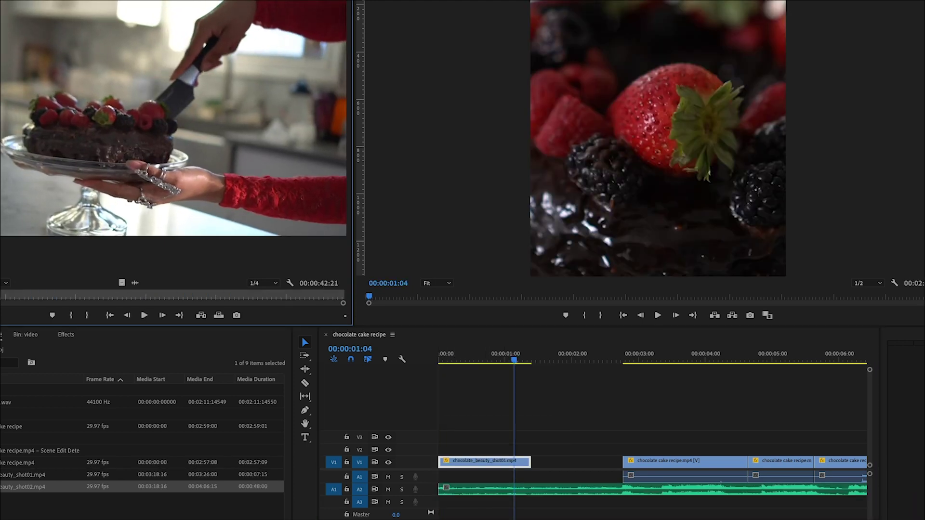
pyautogui.press('o')
pyautogui.moveTo(122, 283)
pyautogui.mouseDown()
pyautogui.moveTo(549, 475)
pyautogui.moveTo(532, 470)
pyautogui.mouseUp()
# Move the chocolate_beauty_shot02 excerpt onto V1 before the recipe clip and play from the start.
pyautogui.moveTo(186, 333); pyautogui.dragTo(600, 481)
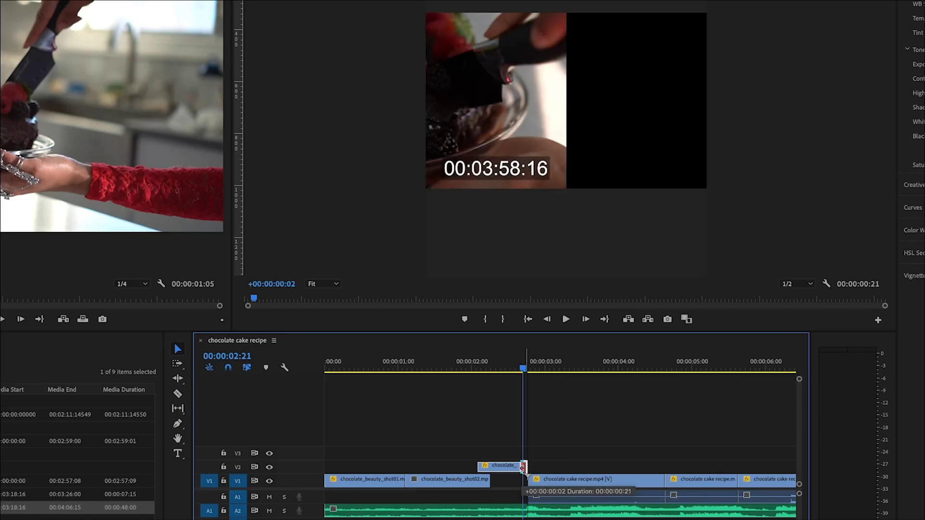
pyautogui.moveTo(519, 470); pyautogui.dragTo(471, 479)
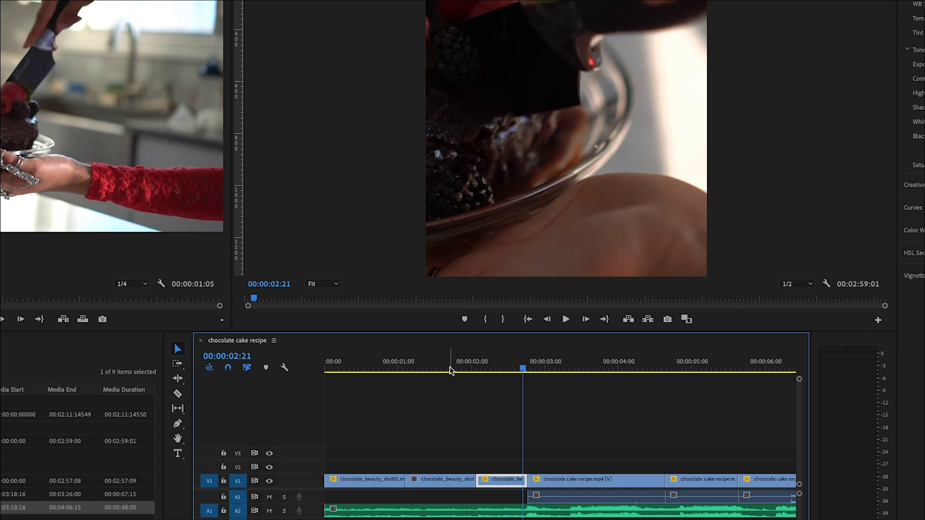
pyautogui.moveTo(523, 368); pyautogui.dragTo(322, 370)
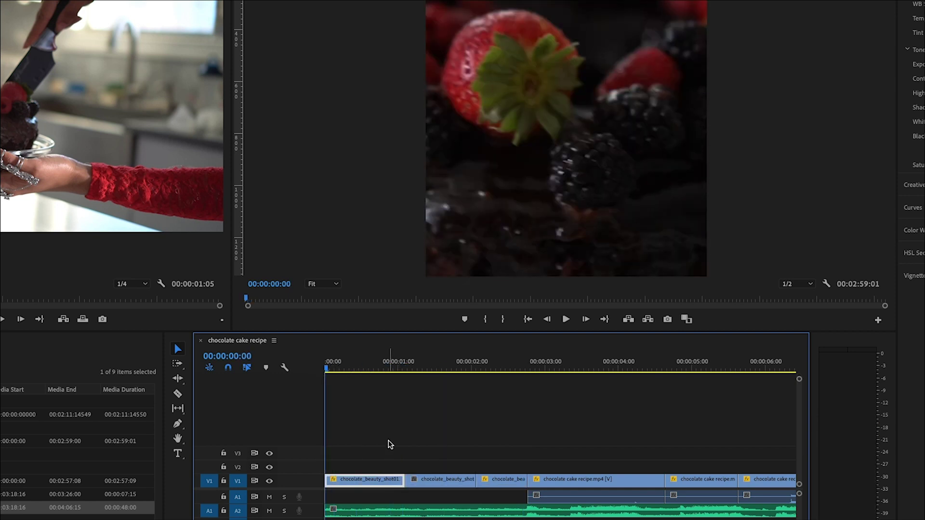
pyautogui.press('space')
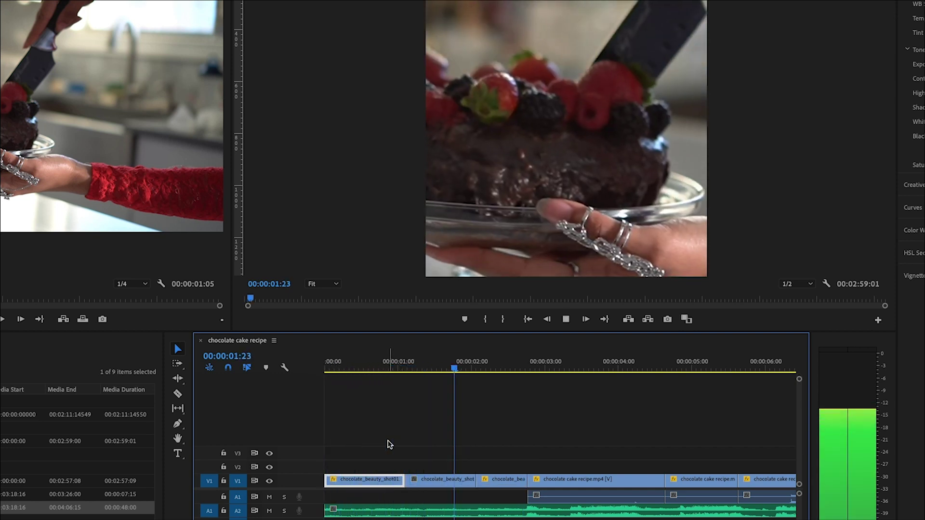
pyautogui.press('space')
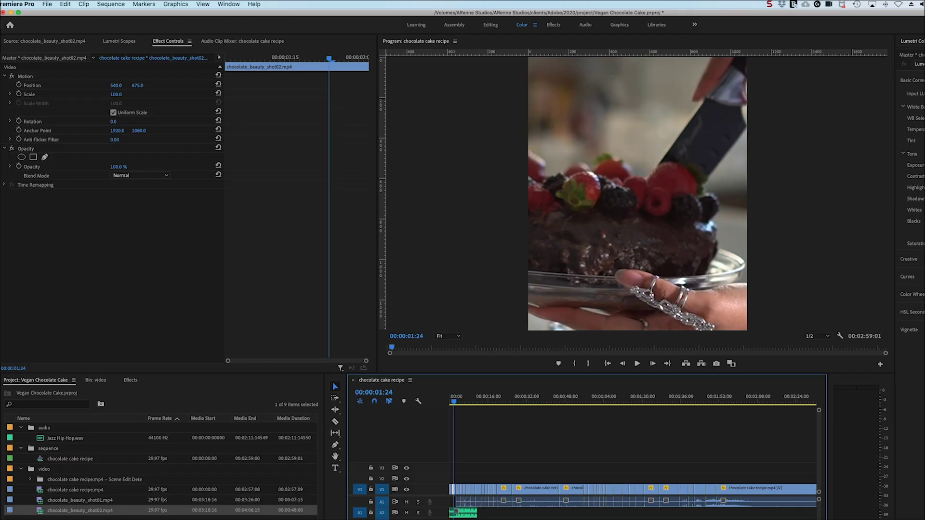
# Trim the unwanted start off the first recipe clip after the opening.
pyautogui.press('=')
pyautogui.press('=')
pyautogui.press('=')
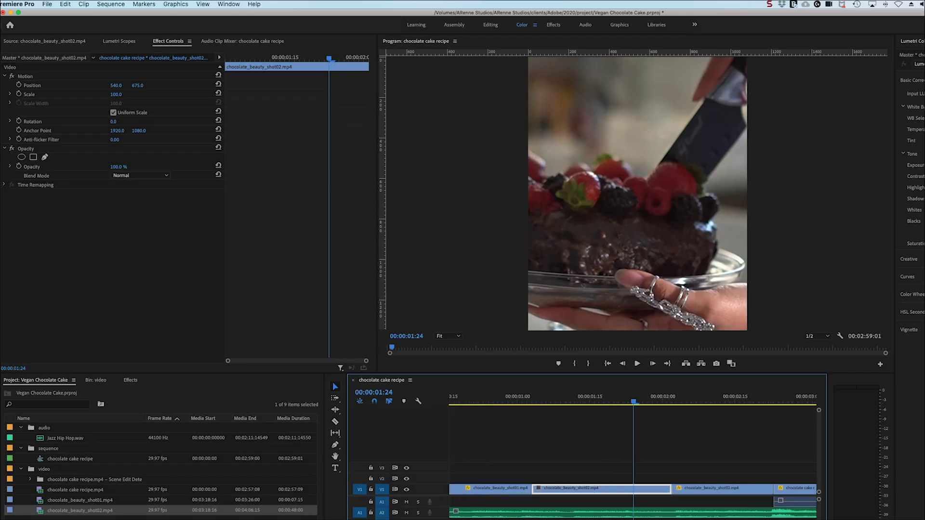
pyautogui.press('=')
pyautogui.press('-')
pyautogui.press('space')
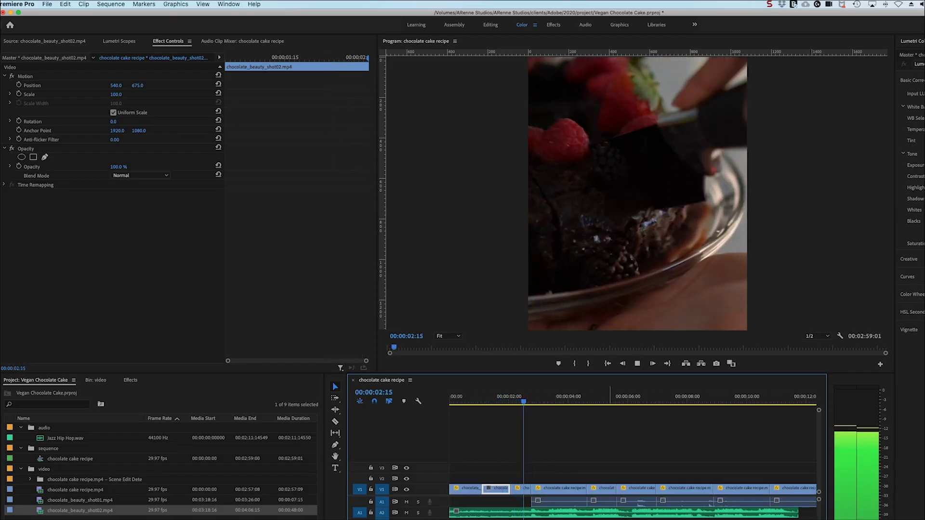
pyautogui.click(565, 489)
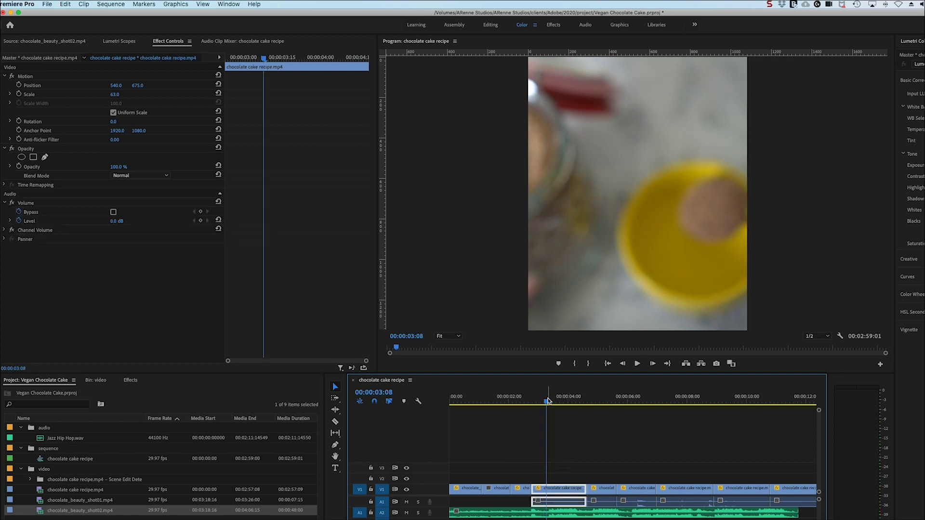
pyautogui.moveTo(547, 400); pyautogui.dragTo(558, 401)
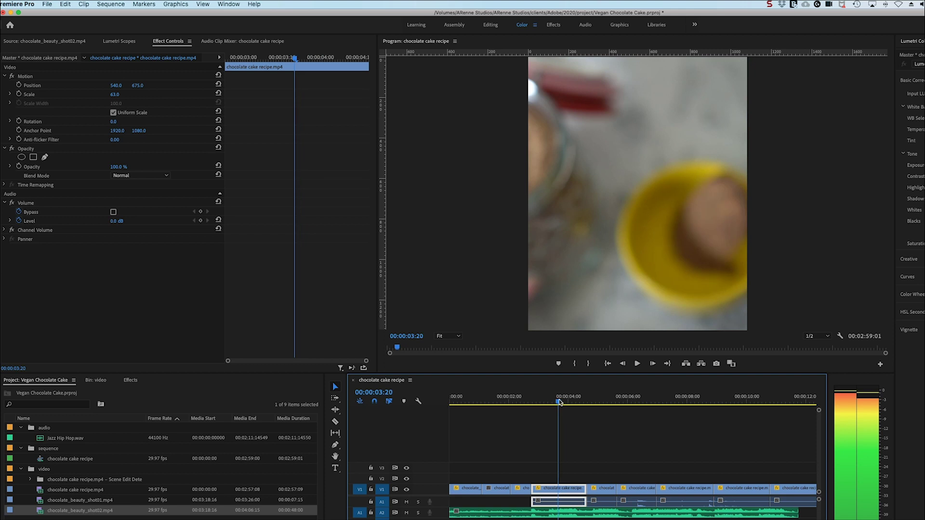
pyautogui.moveTo(537, 490); pyautogui.dragTo(548, 496)
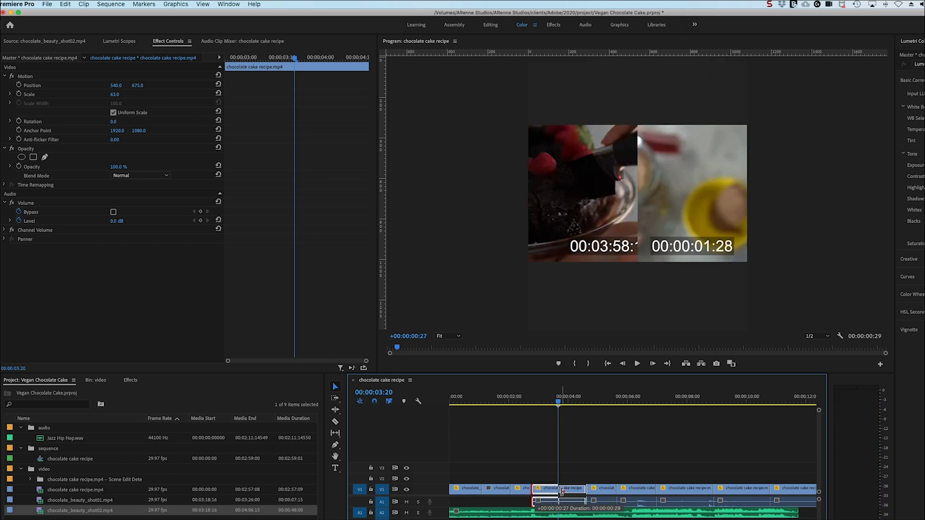
pyautogui.moveTo(538, 399); pyautogui.dragTo(535, 399)
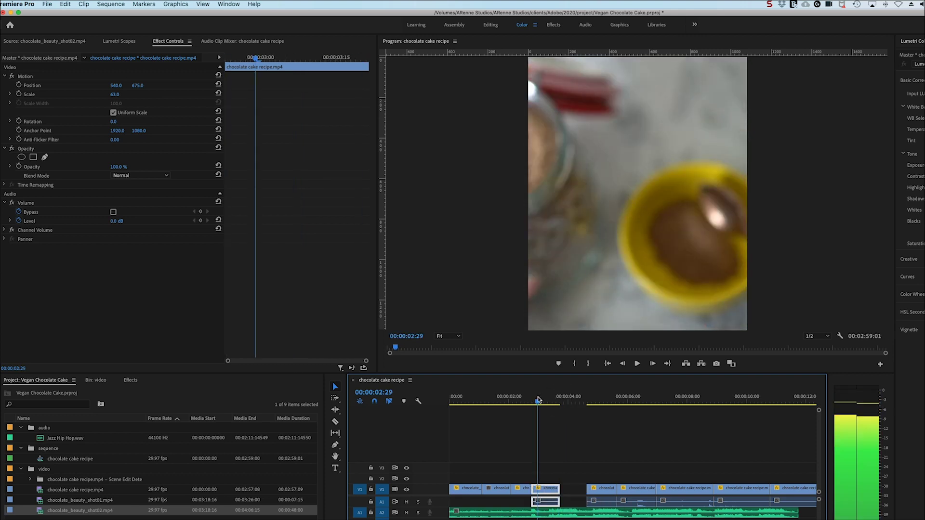
# Play through the flour-pouring section and bring up its Clip Speed / Duration settings.
pyautogui.press('c')
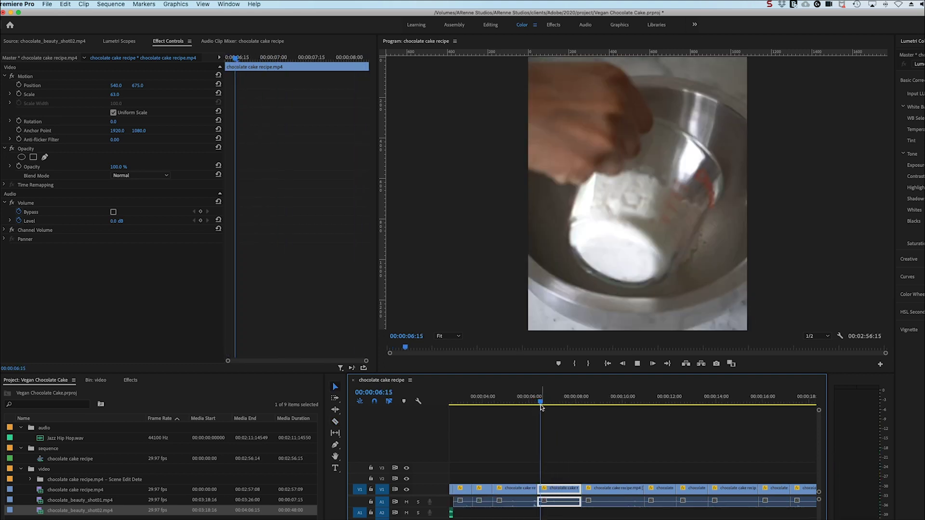
pyautogui.press('space')
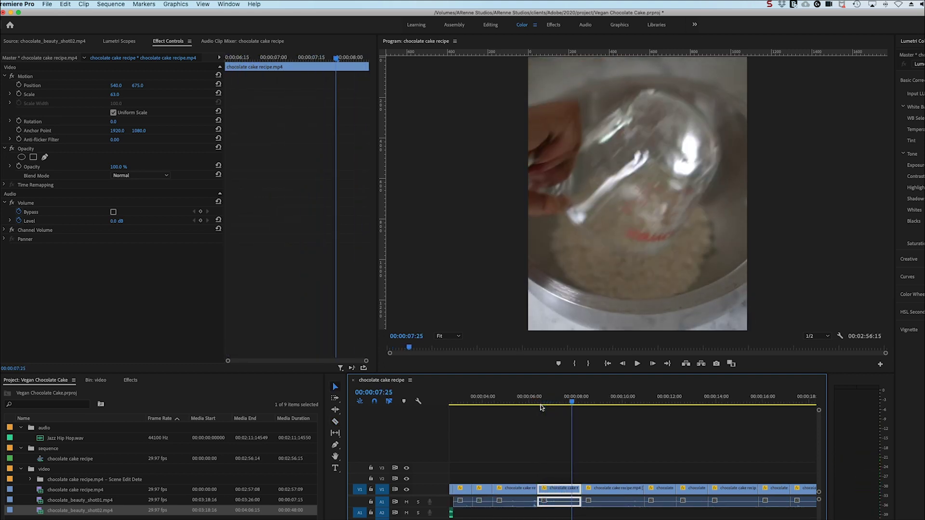
pyautogui.press('super+r')
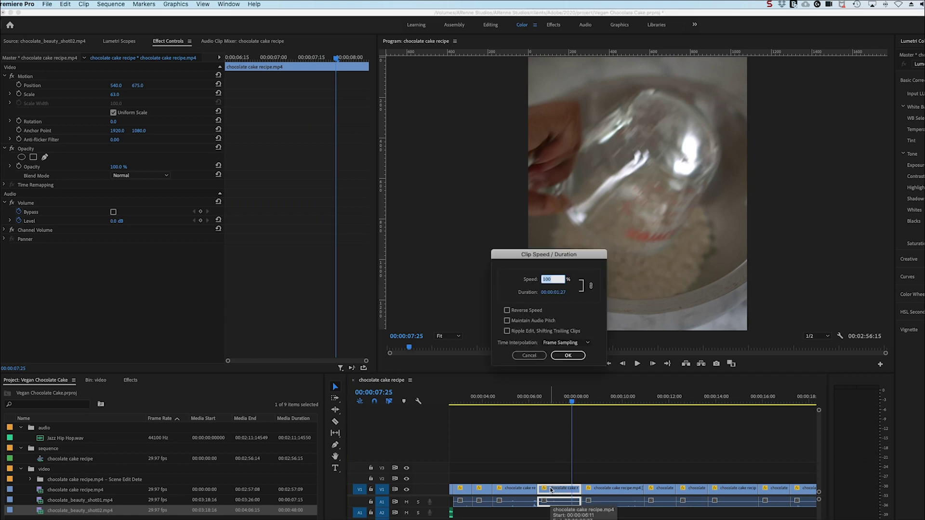
pyautogui.write('200')
# Speed the flour clip to 200% and the following cocoa clip to 300%.
pyautogui.press('Return')
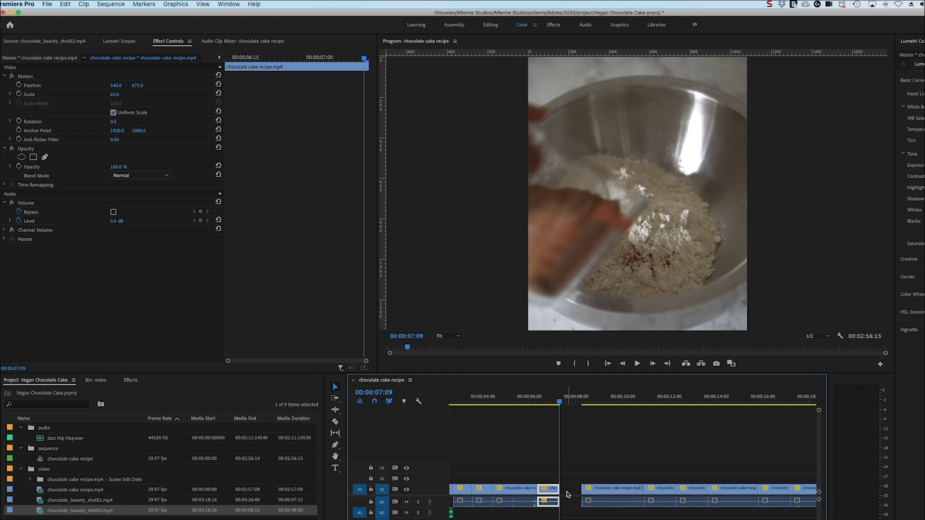
pyautogui.press('space')
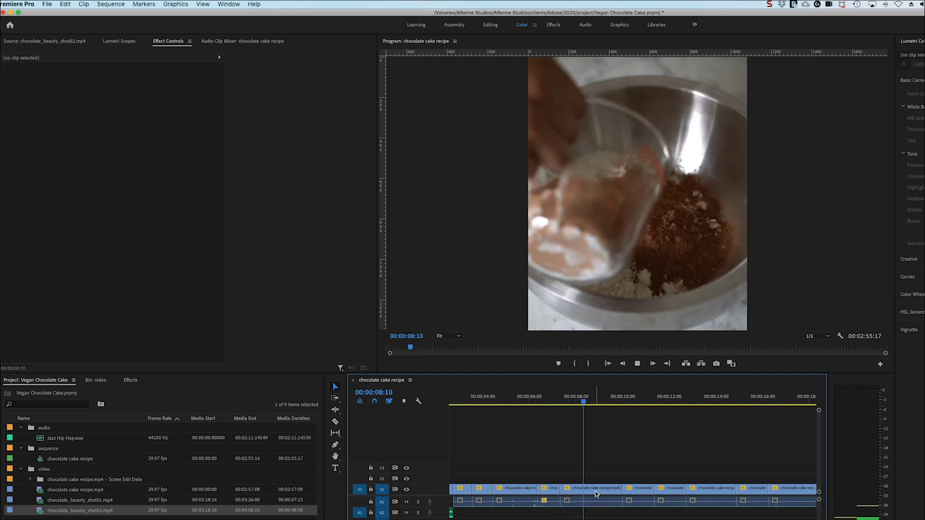
pyautogui.click(595, 492)
pyautogui.press('super+r')
pyautogui.write('300')
pyautogui.press('Return')
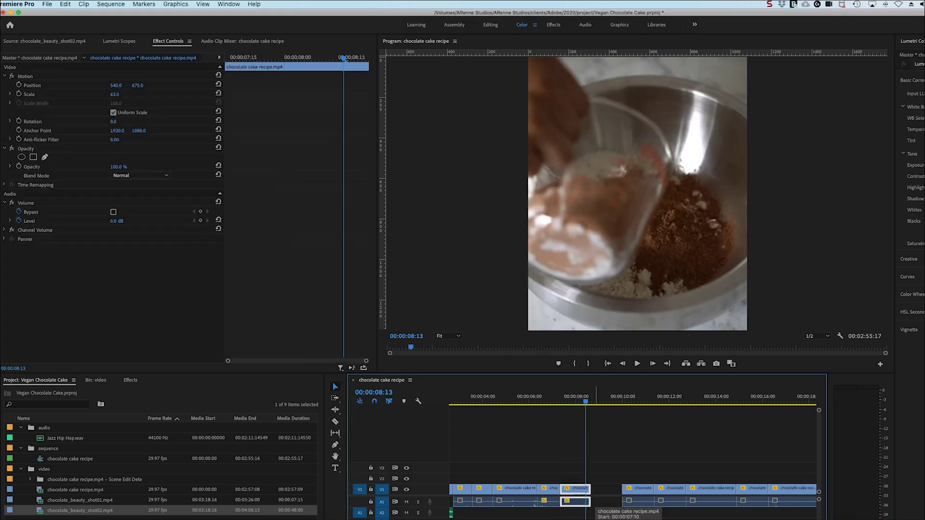
pyautogui.click(565, 409)
pyautogui.press('space')
# Review the sped-up clips, adjusting timeline zoom and returning to the Selection tool.
pyautogui.press('c')
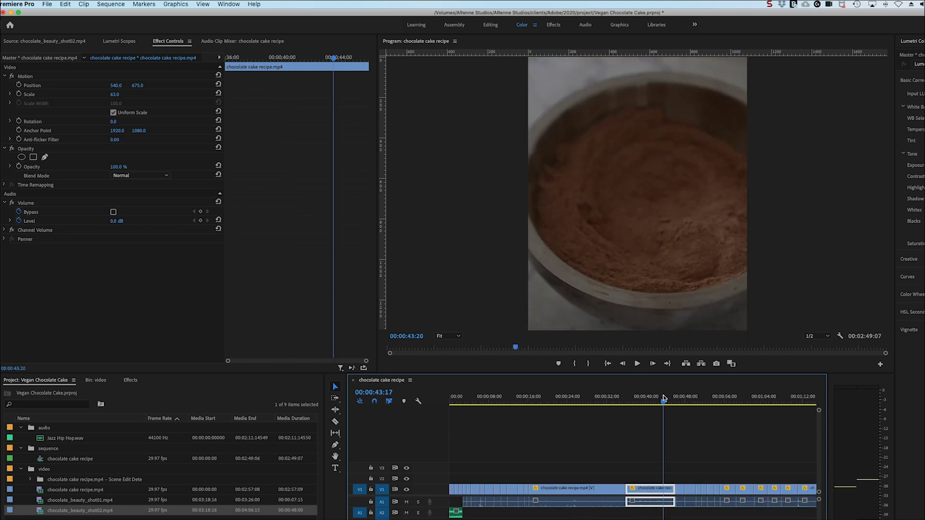
pyautogui.press('-')
pyautogui.press('space')
pyautogui.press('v')
pyautogui.press('l')
pyautogui.press('l')
pyautogui.press('=')
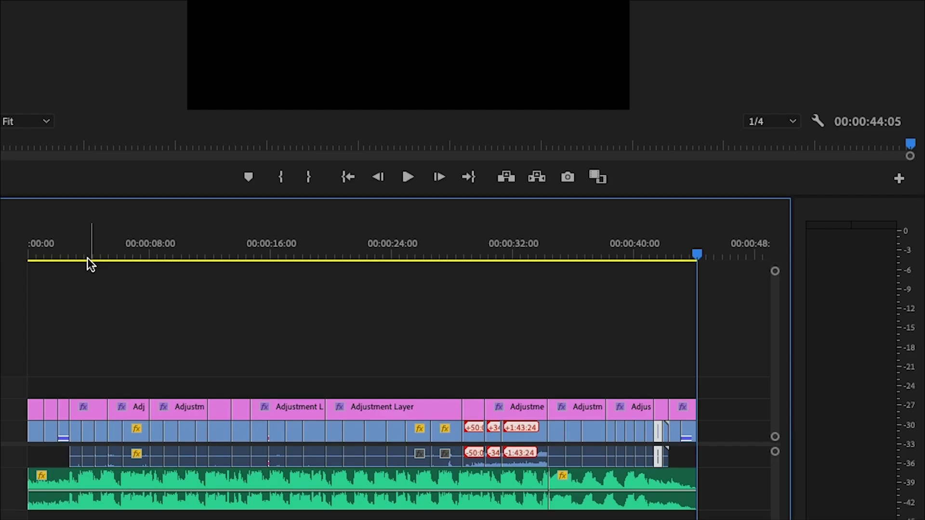
# Save the project, scrub through the opening seconds, then move to the Graphics workspace.
pyautogui.hotkey('ctrl', 's')
pyautogui.click(51, 239)
pyautogui.moveTo(50, 236)
pyautogui.mouseDown()
pyautogui.moveTo(103, 246)
pyautogui.moveTo(23, 248)
pyautogui.moveTo(334, 253)
pyautogui.moveTo(561, 241)
pyautogui.mouseUp()
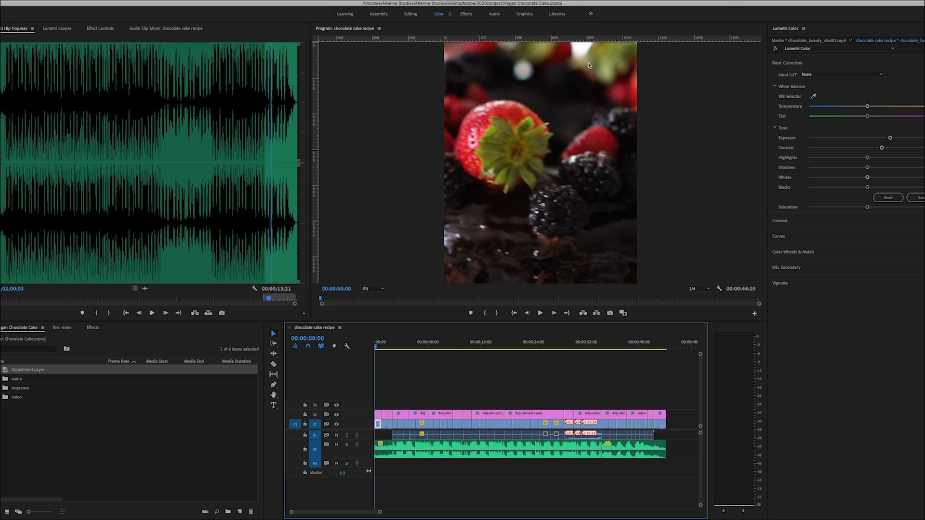
pyautogui.click(529, 12)
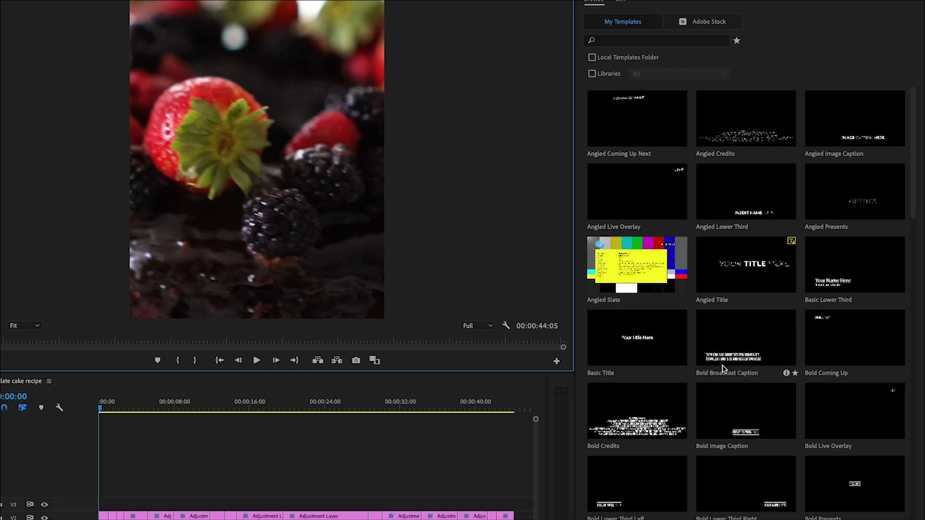
pyautogui.scroll(-3, 742, 352)
pyautogui.scroll(-3, 742, 352)
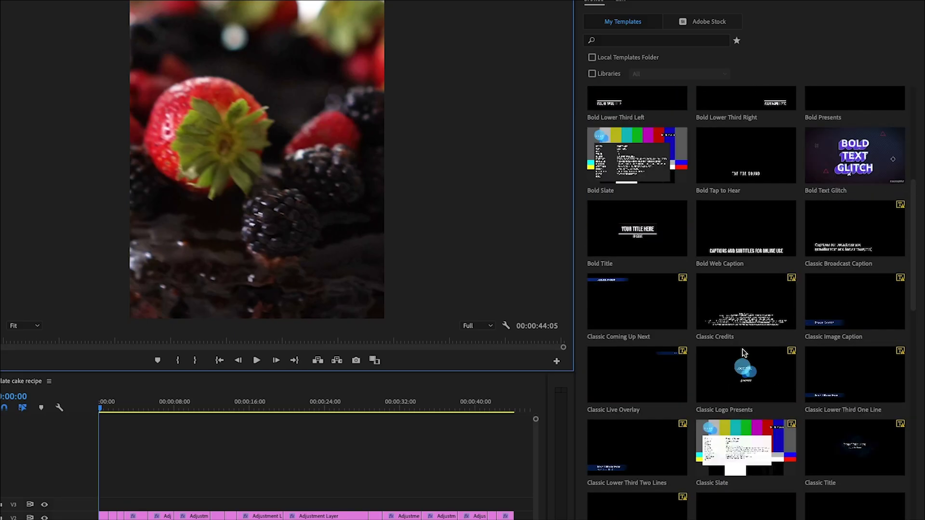
pyautogui.scroll(-2, 743, 352)
pyautogui.scroll(-2, 743, 352)
pyautogui.scroll(-1, 742, 351)
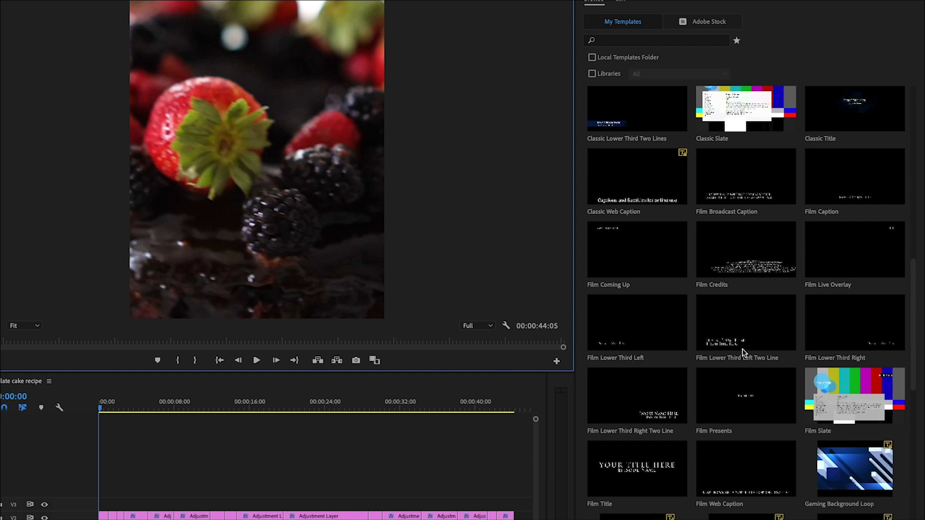
pyautogui.scroll(-2, 742, 352)
pyautogui.scroll(-2, 742, 353)
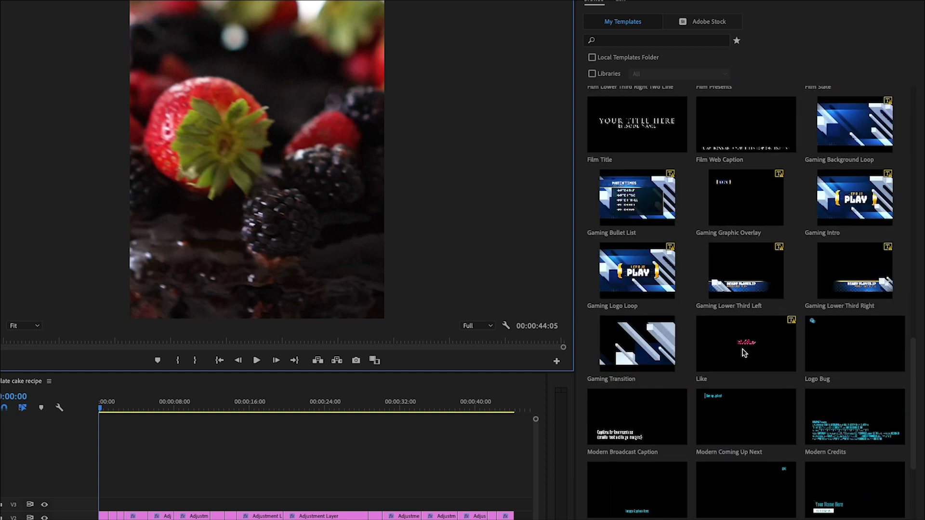
pyautogui.scroll(-1, 742, 352)
pyautogui.scroll(-2, 742, 352)
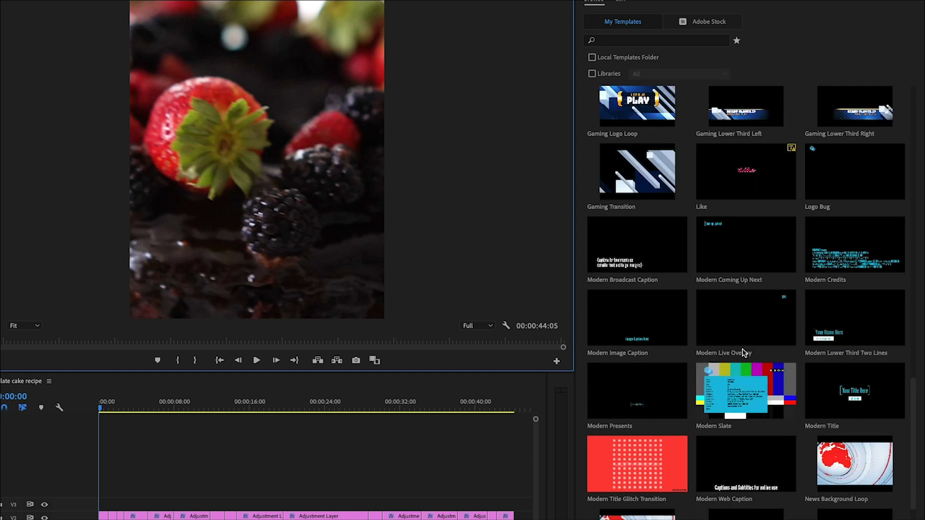
pyautogui.scroll(-1, 742, 352)
pyautogui.scroll(-1, 743, 352)
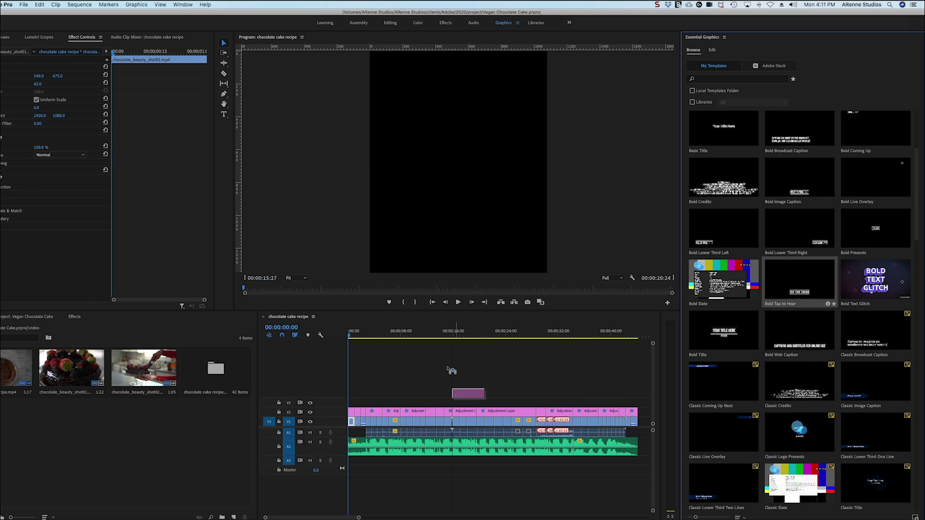
# Place the Bold Tap to Hear title at the sequence start and select it.
pyautogui.moveTo(775, 293); pyautogui.dragTo(346, 404)
pyautogui.moveTo(367, 332); pyautogui.dragTo(351, 336)
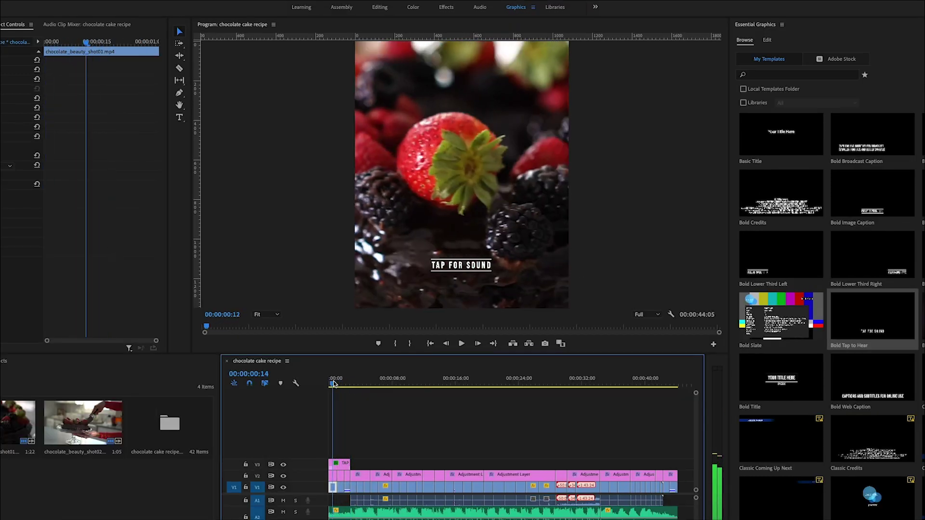
pyautogui.moveTo(333, 384); pyautogui.dragTo(342, 392)
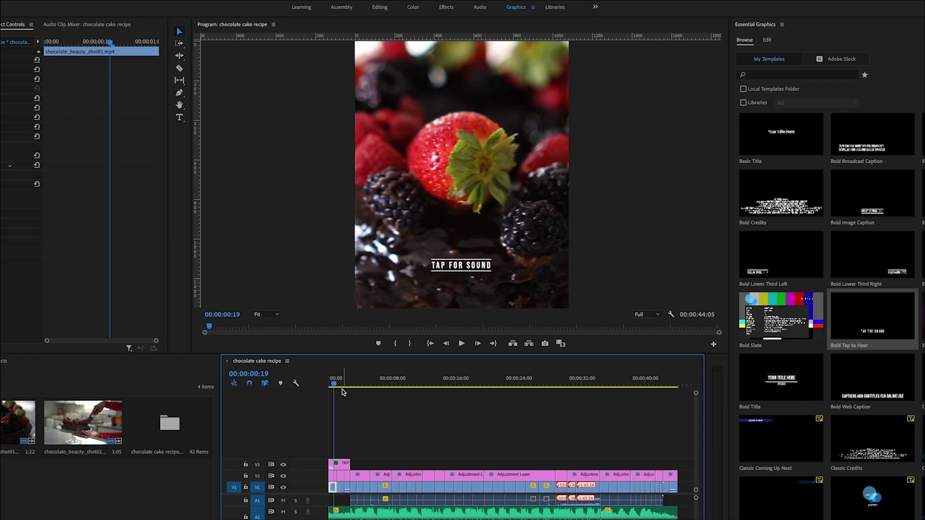
pyautogui.click(343, 464)
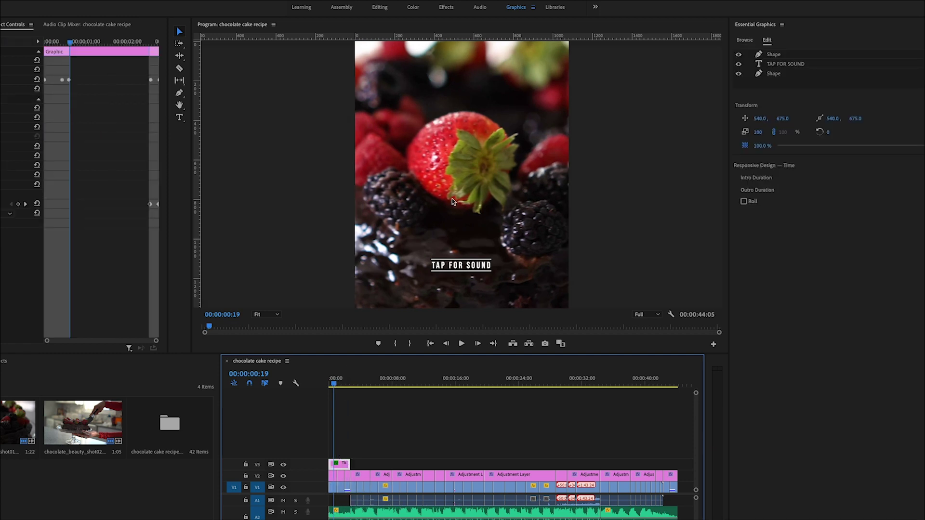
# Retype the title as VEGAN CHOCOLATE CAKE, size 142, tracking 77, near the frame top.
pyautogui.click(790, 65)
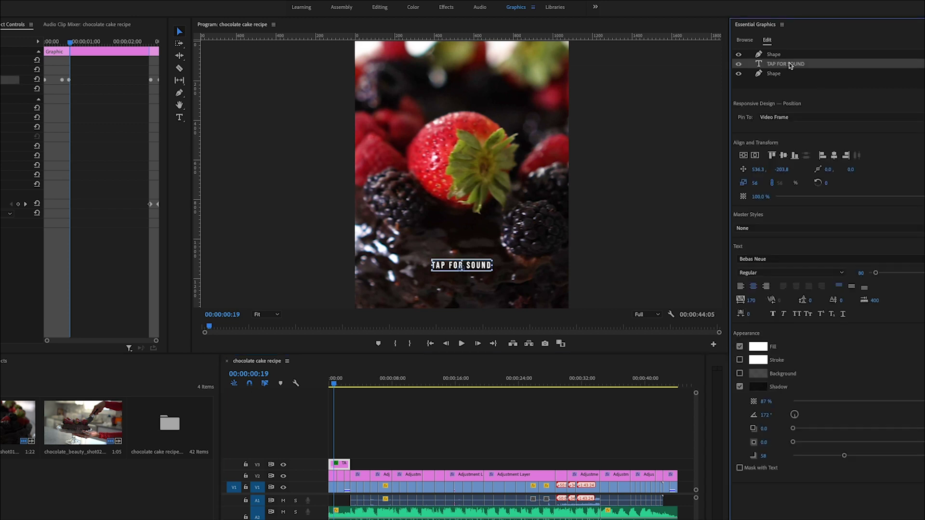
pyautogui.click(181, 118)
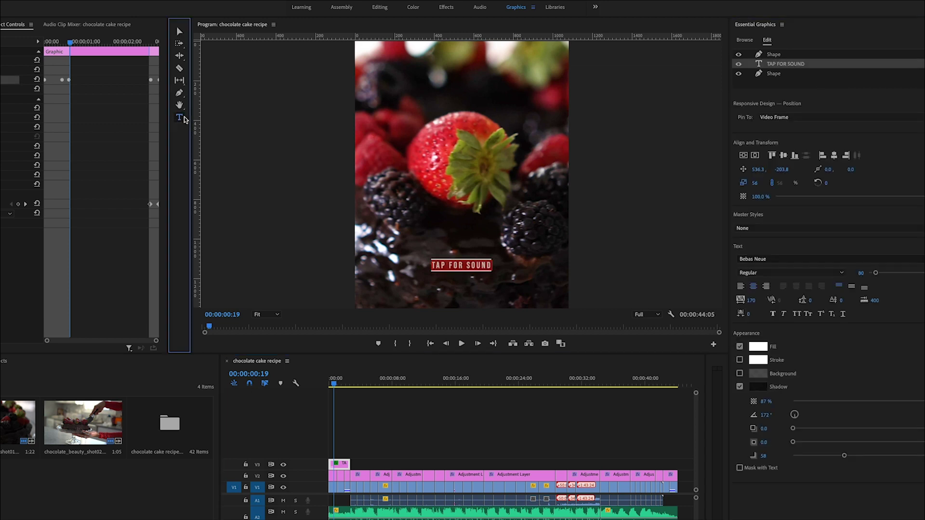
pyautogui.click(441, 262)
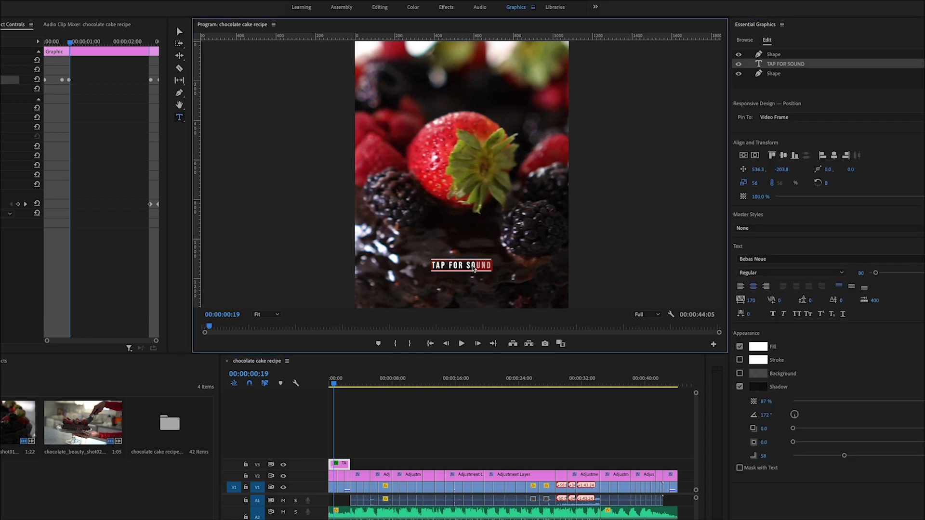
pyautogui.write('veg')
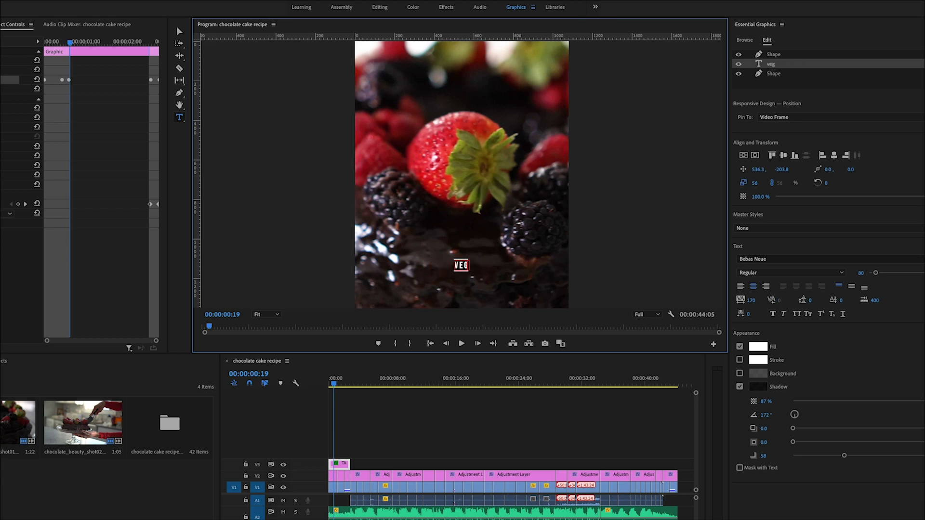
pyautogui.write(' chocolate cake')
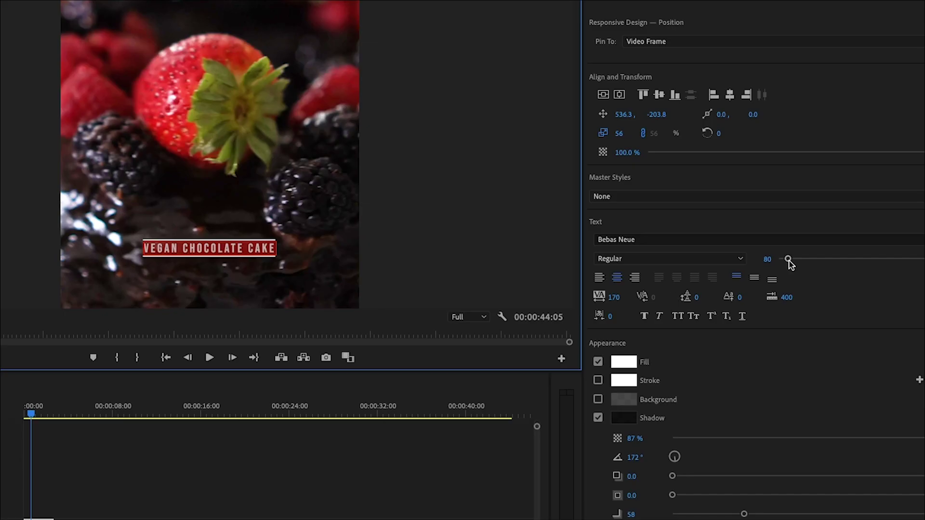
pyautogui.moveTo(789, 262); pyautogui.dragTo(795, 265)
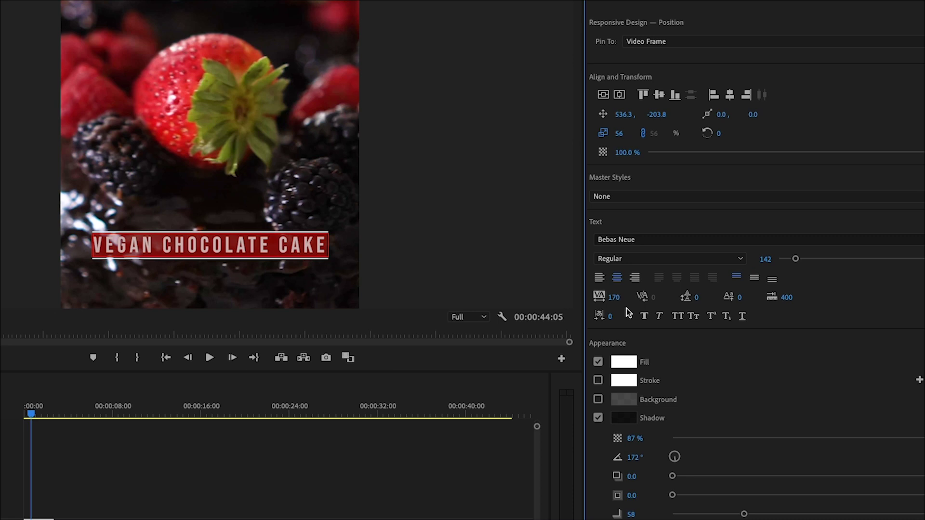
pyautogui.moveTo(613, 297); pyautogui.dragTo(593, 297)
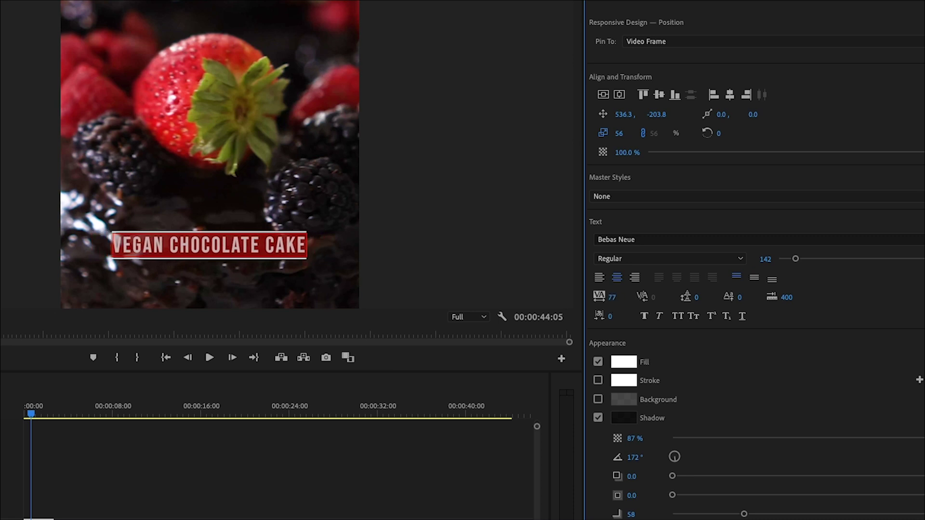
pyautogui.moveTo(657, 114); pyautogui.dragTo(614, 115)
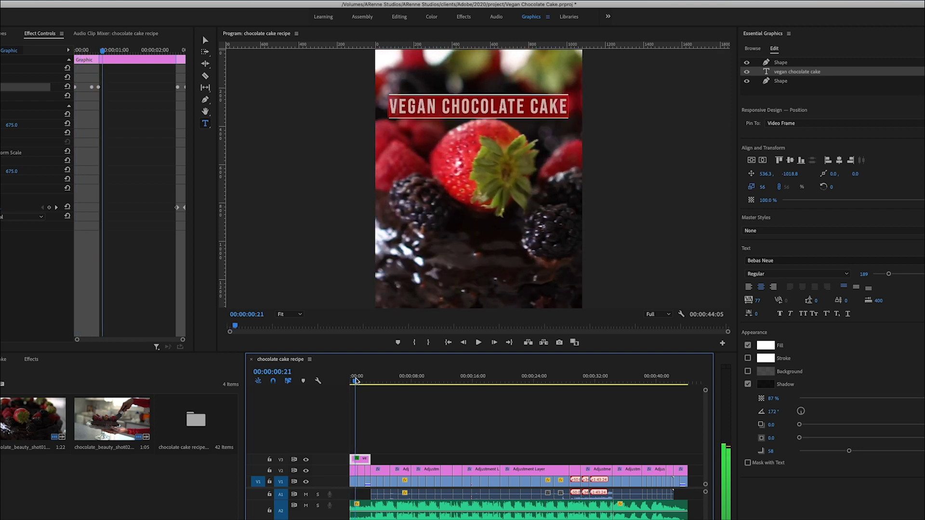
pyautogui.moveTo(359, 381); pyautogui.dragTo(373, 379)
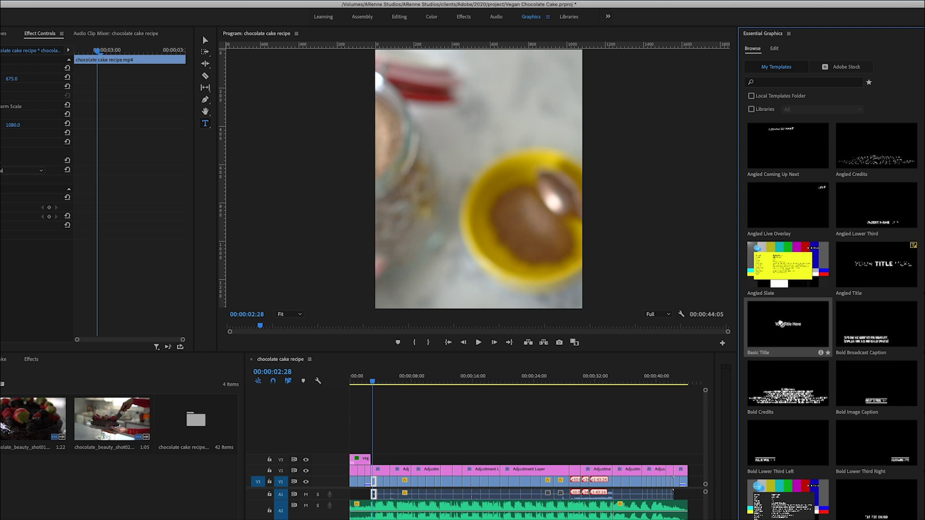
# Add a Basic Title on V3 reading '2 Tbsp Flax Seed + 6 Tbsp Water' and position it.
pyautogui.moveTo(792, 329)
pyautogui.mouseDown()
pyautogui.moveTo(384, 469)
pyautogui.moveTo(375, 460)
pyautogui.mouseUp()
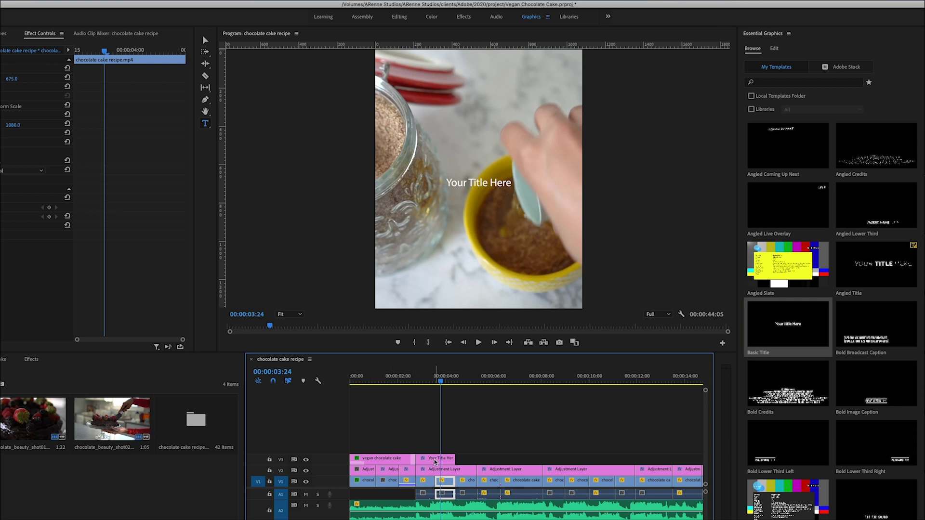
pyautogui.click(436, 461)
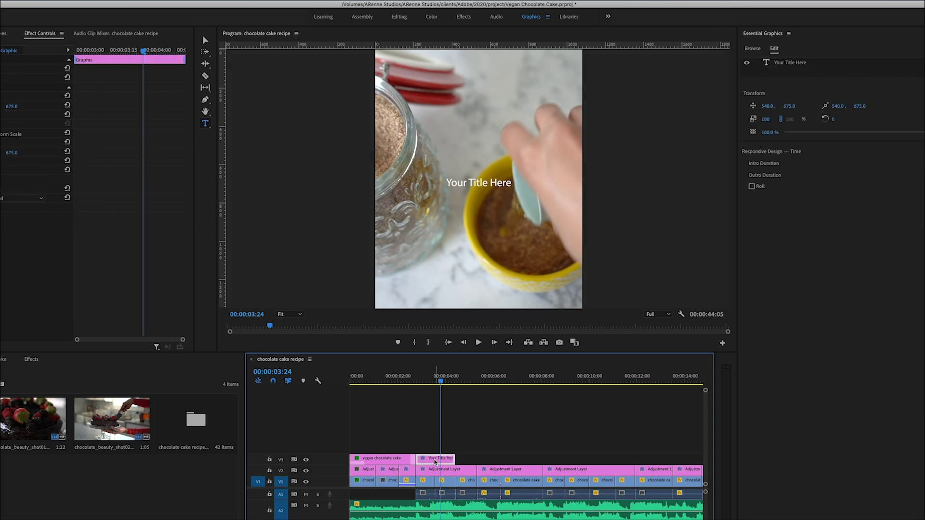
pyautogui.click(803, 63)
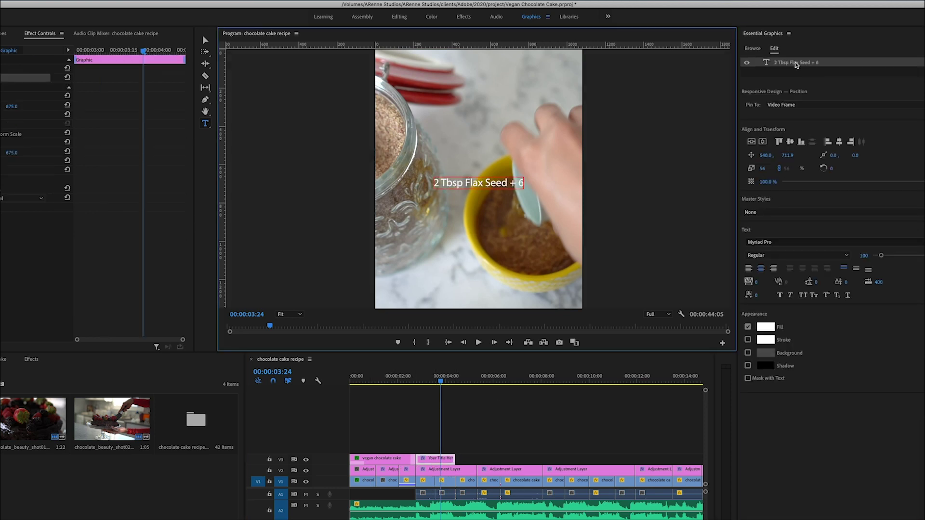
pyautogui.write(' Tbsp Water')
pyautogui.press('Escape')
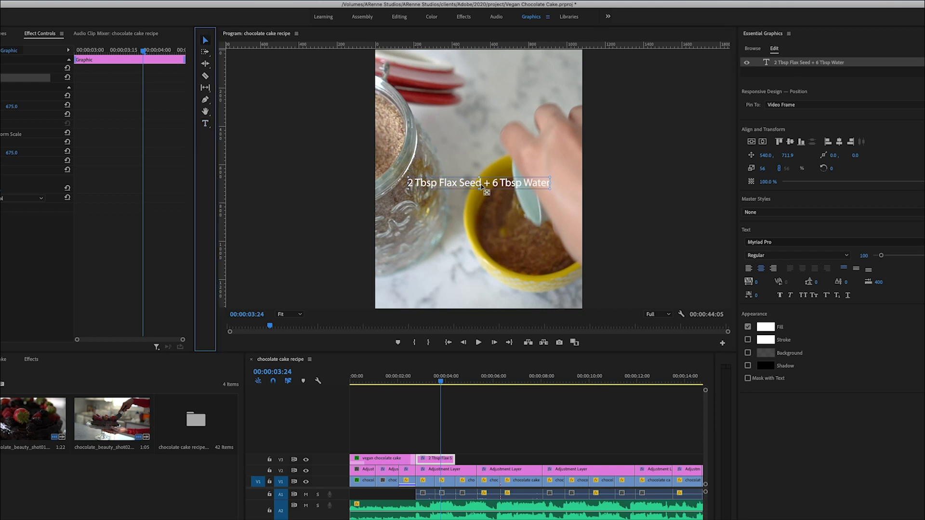
pyautogui.moveTo(488, 256); pyautogui.dragTo(488, 228)
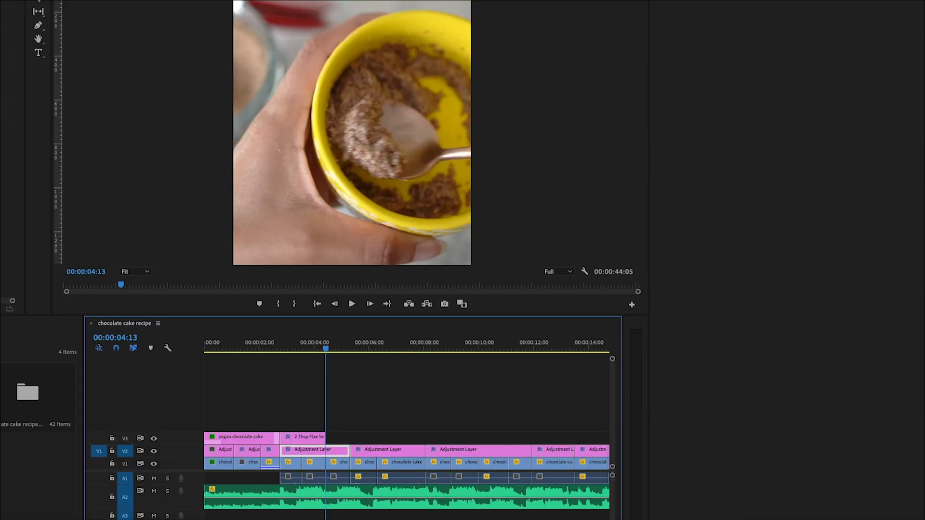
pyautogui.press('=')
pyautogui.press('=')
pyautogui.press('=')
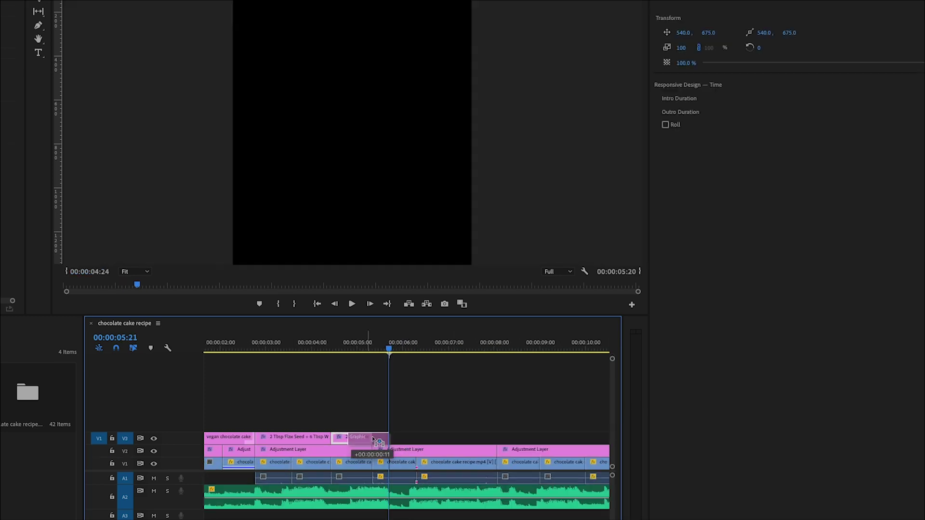
# Move the next ingredient title clip later along V3.
pyautogui.moveTo(407, 348); pyautogui.dragTo(417, 351)
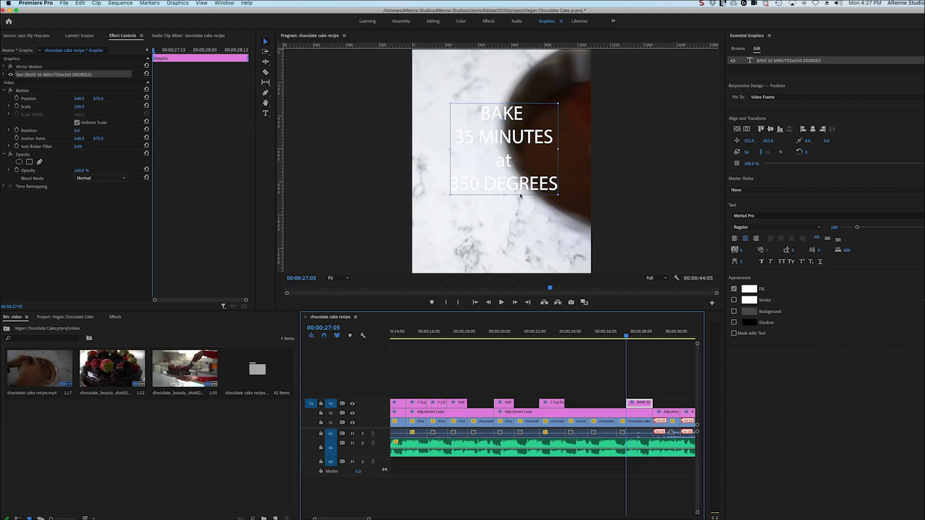
# Select the BAKE title text and set its Fill colour to black in the Color Picker.
pyautogui.doubleClick(527, 188)
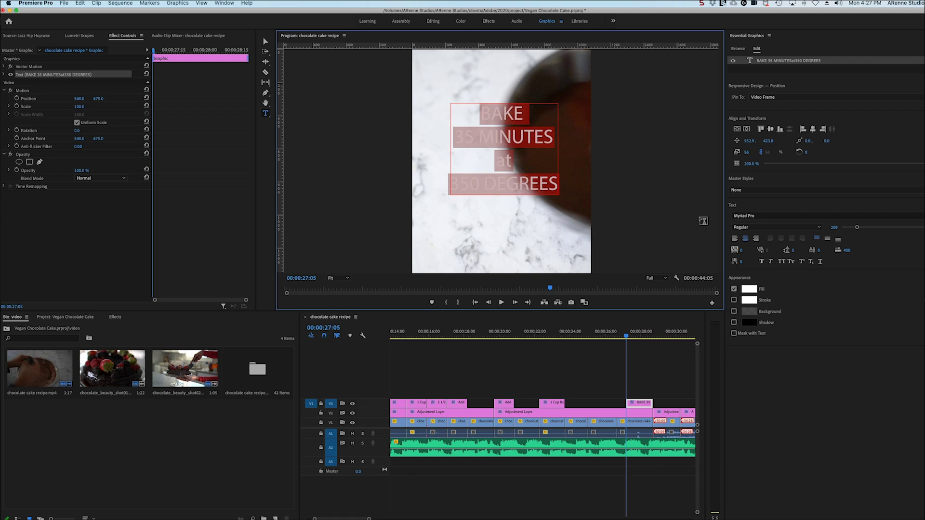
pyautogui.click(746, 291)
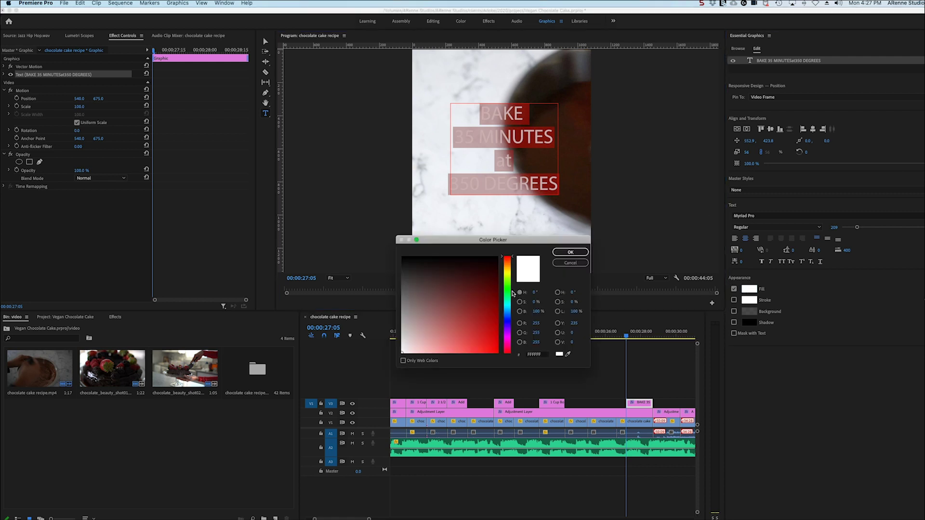
pyautogui.moveTo(442, 278); pyautogui.dragTo(341, 235)
pyautogui.click(572, 253)
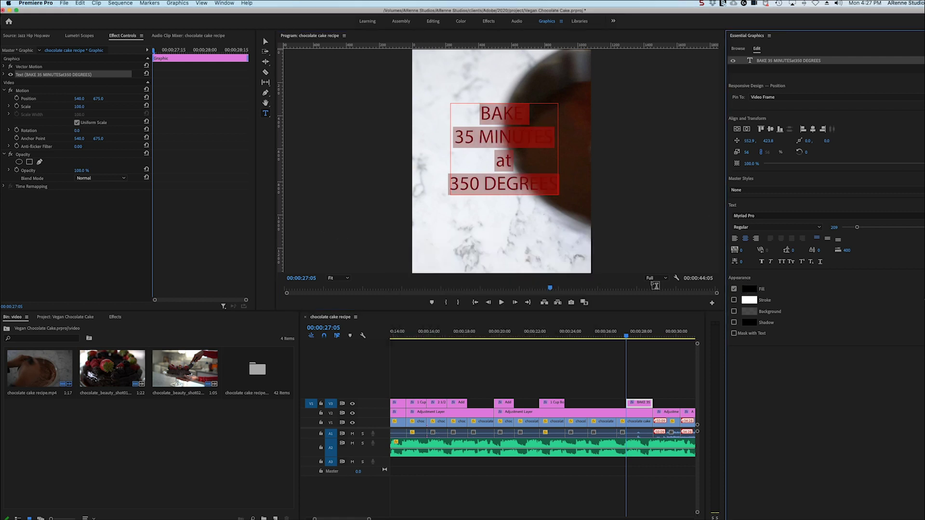
pyautogui.moveTo(626, 335); pyautogui.dragTo(623, 334)
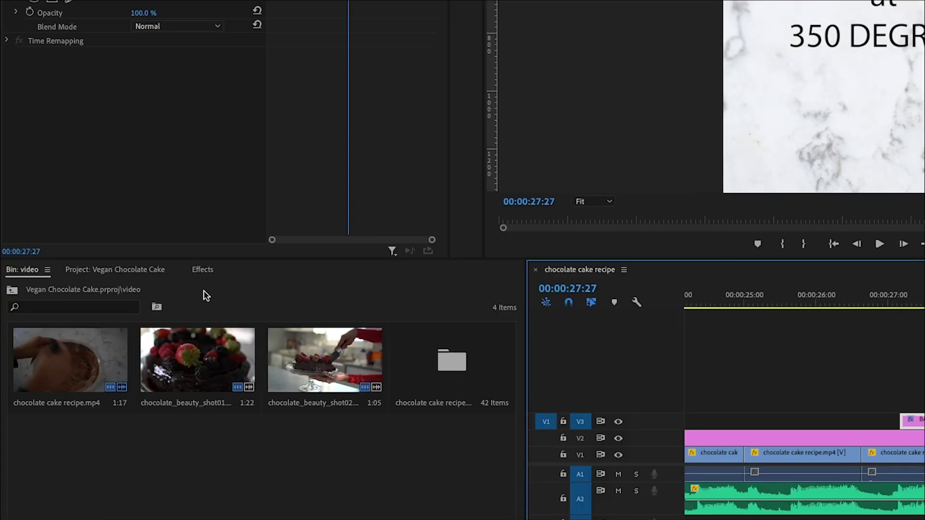
# Apply the FAVES Wipe transition to the BAKE title's start, adjust its length, and play it.
pyautogui.click(114, 318)
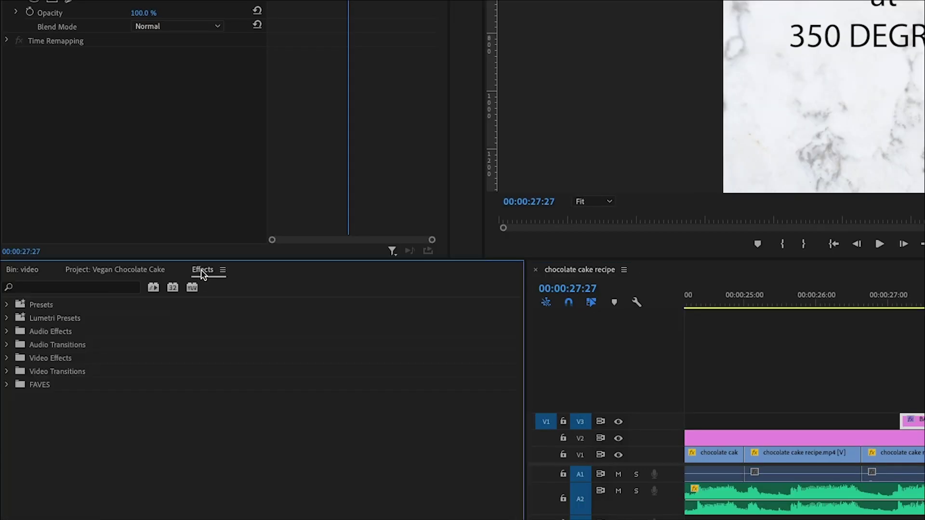
pyautogui.click(6, 384)
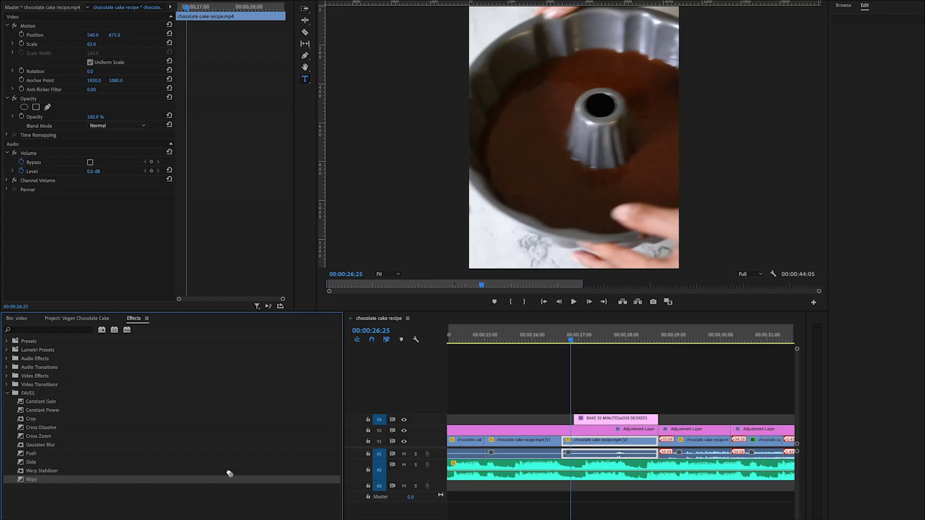
pyautogui.moveTo(582, 425); pyautogui.dragTo(606, 423)
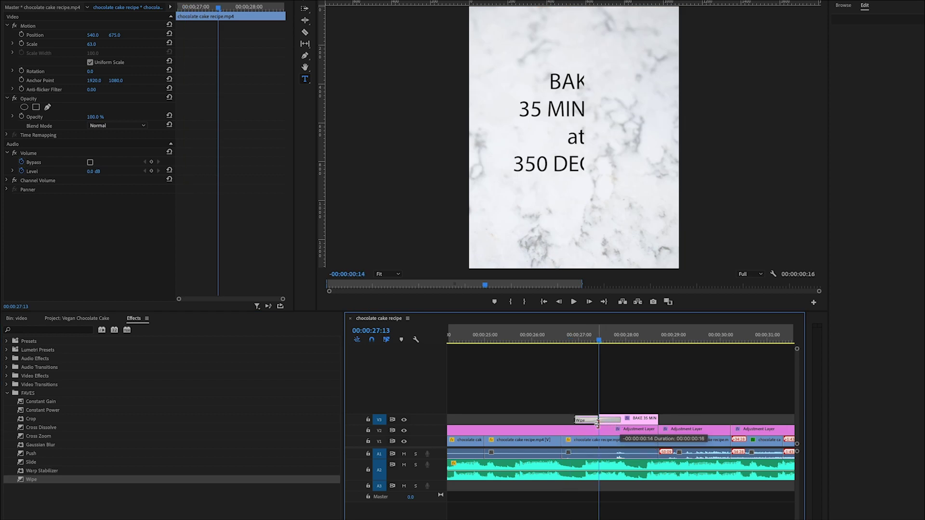
pyautogui.moveTo(596, 422); pyautogui.dragTo(598, 423)
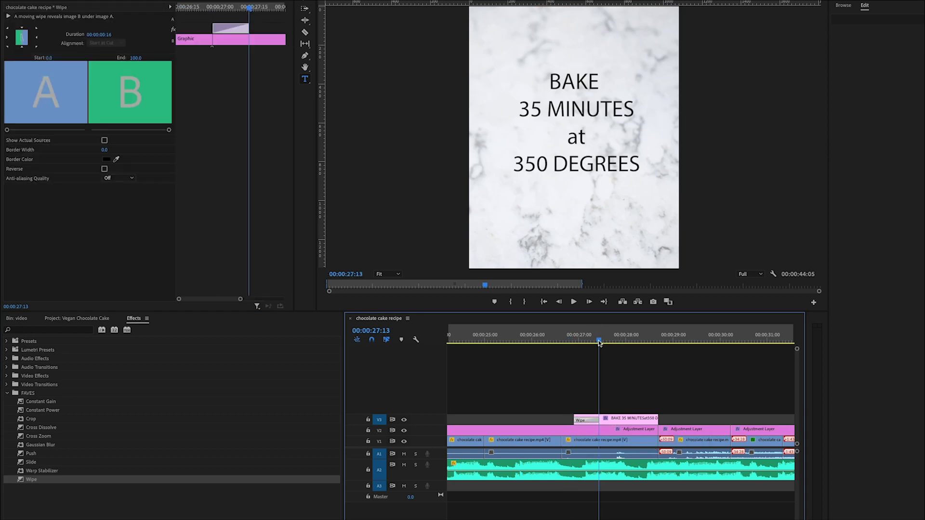
pyautogui.moveTo(599, 342); pyautogui.dragTo(573, 348)
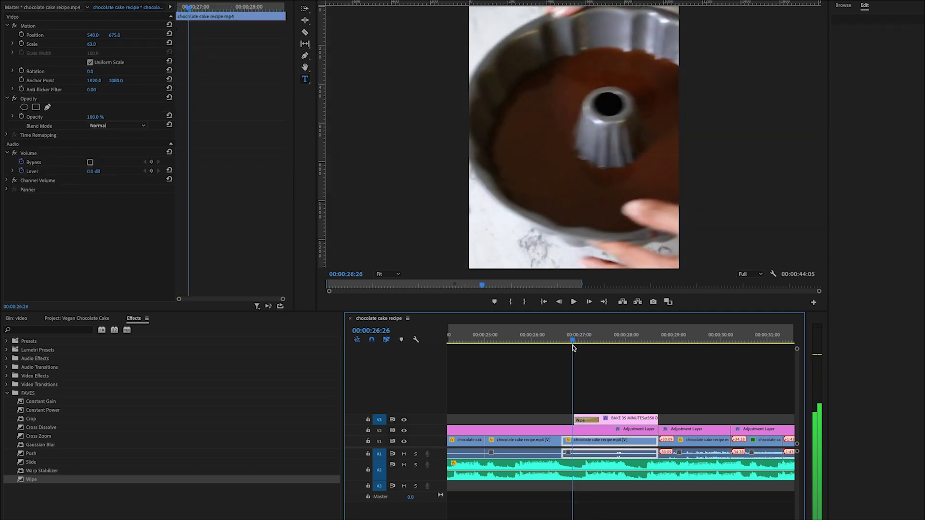
pyautogui.press('space')
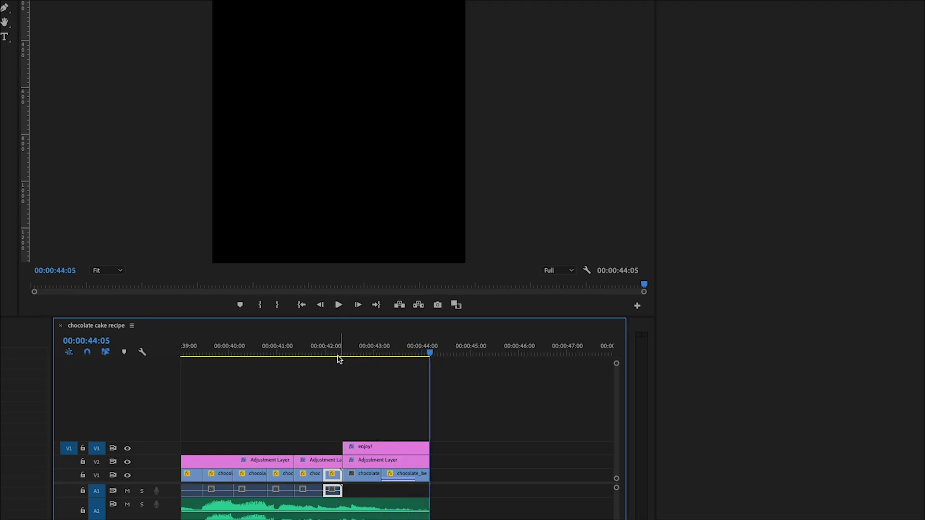
# Save the Vegan Chocolate Cake project and play the edit from the VEGAN CHOCOLATE CAKE title.
pyautogui.hotkey('ctrl', 's')
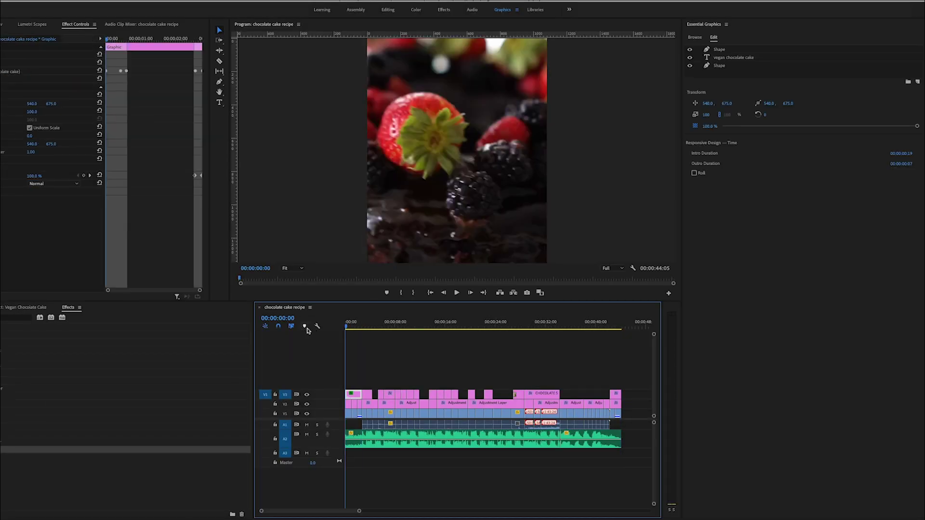
pyautogui.press('space')
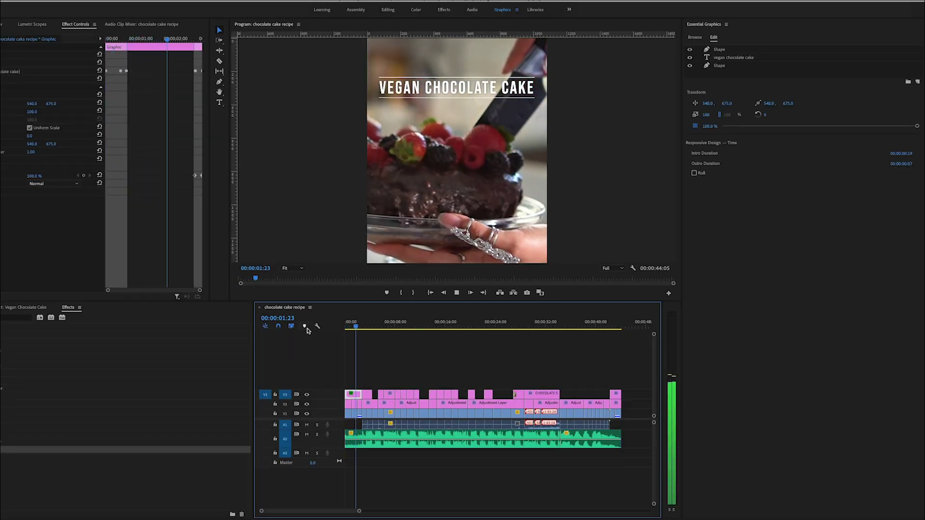